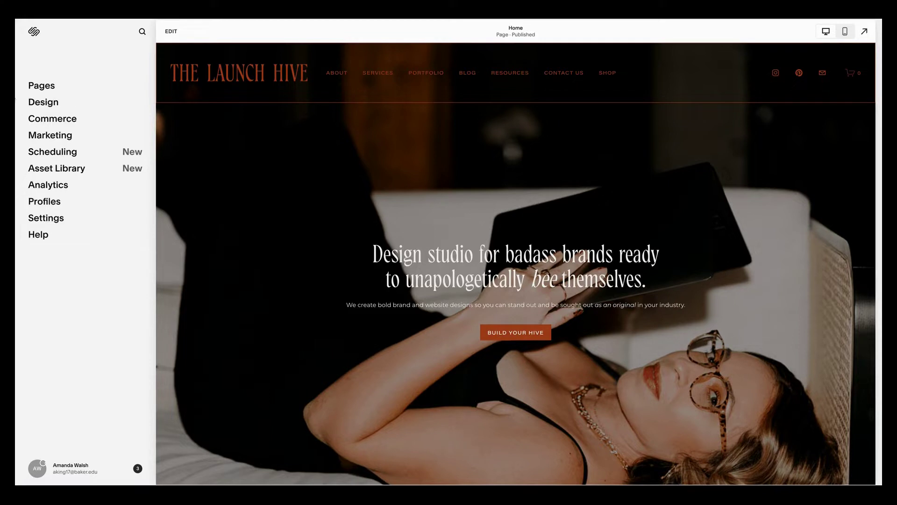
Open the site's Pages list and scroll down to the Not Linked pages.
left_click(41, 89)
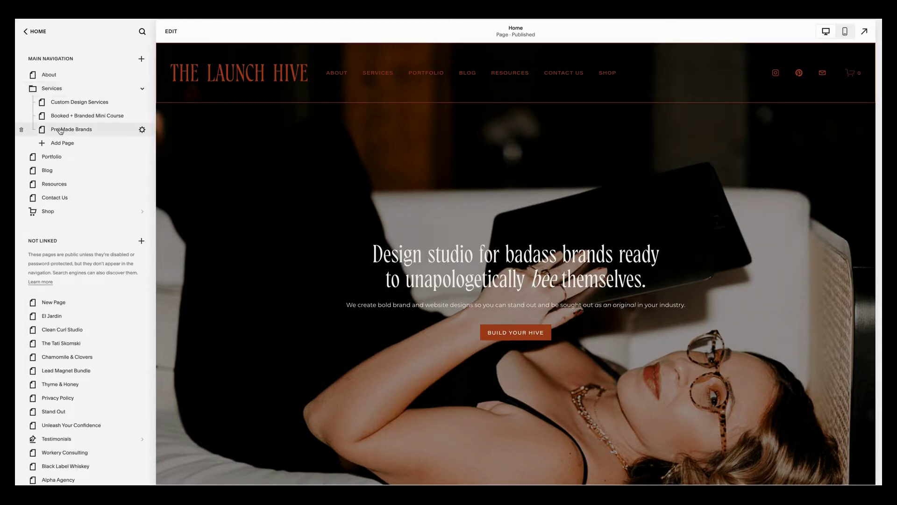
scroll(60, 131, "down", 1)
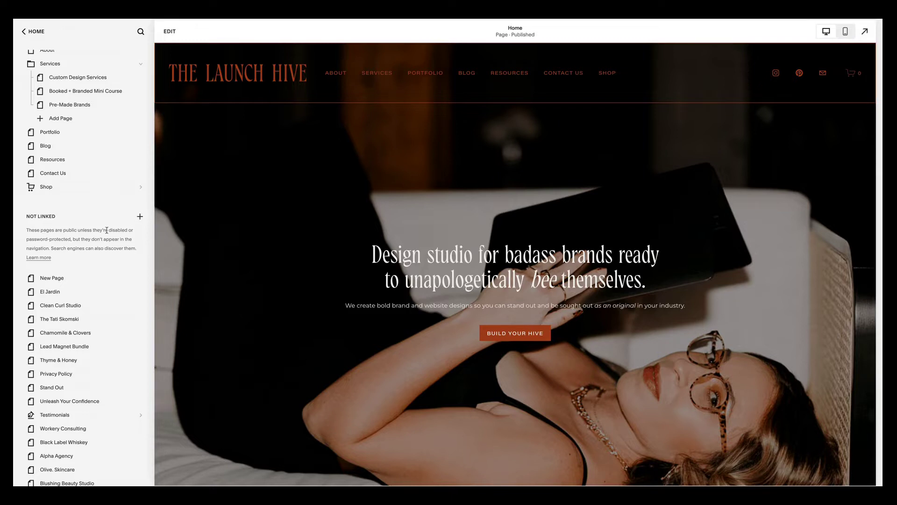
Create a blank not-linked page named 'Link In Bio'.
left_click(140, 216)
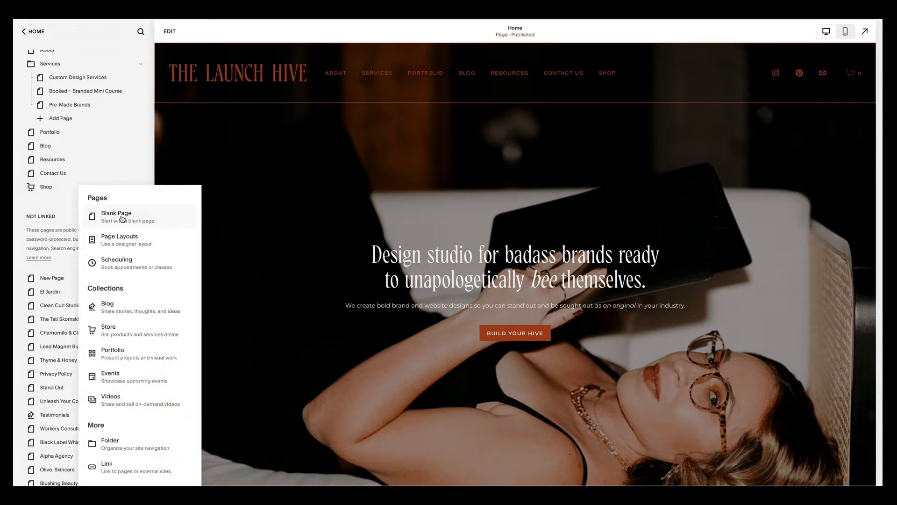
left_click(123, 218)
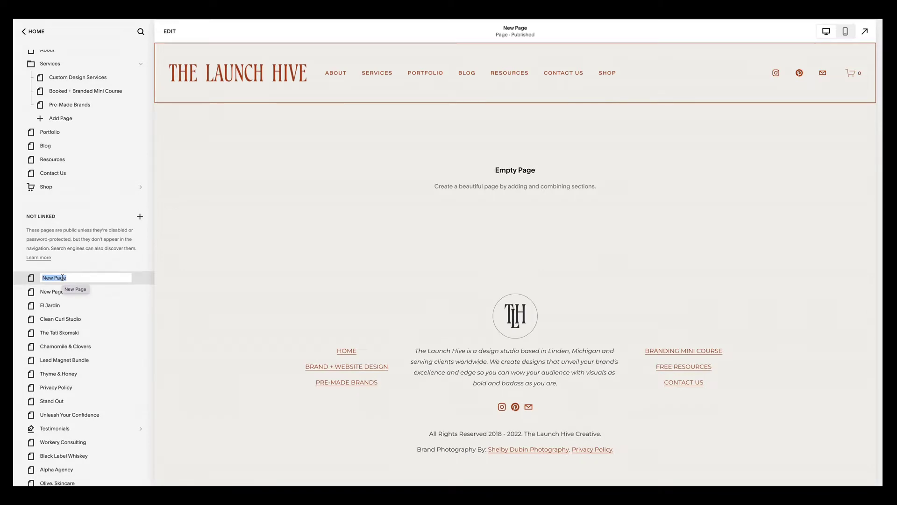
type("Link In Bio")
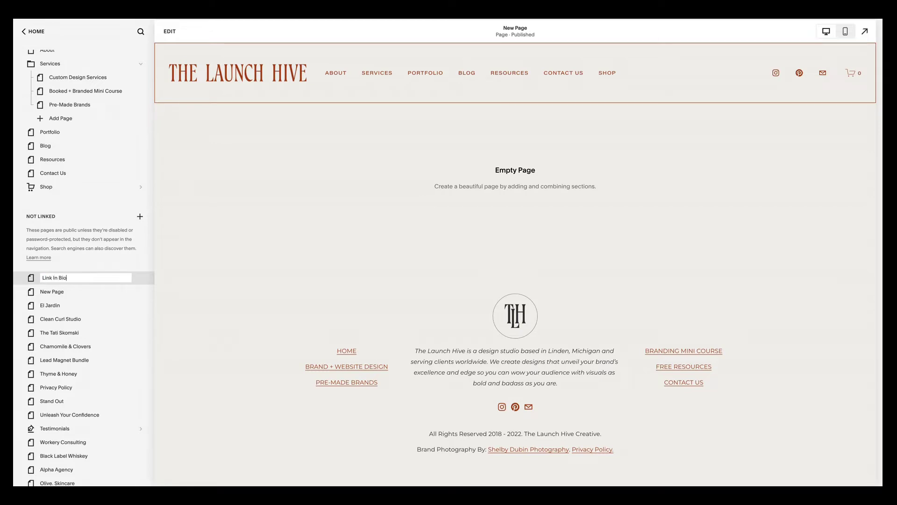
key("Return")
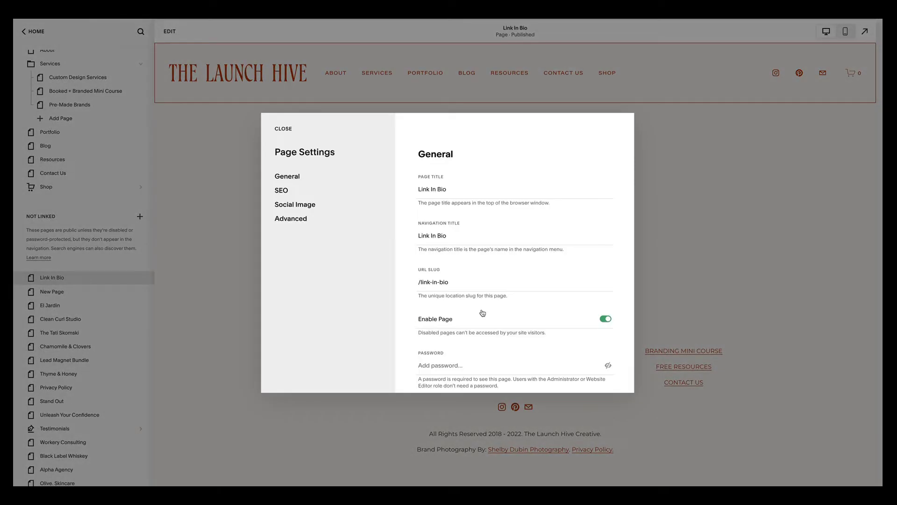
In the page's SEO settings, turn on Hide Page from Search Results.
left_click(281, 191)
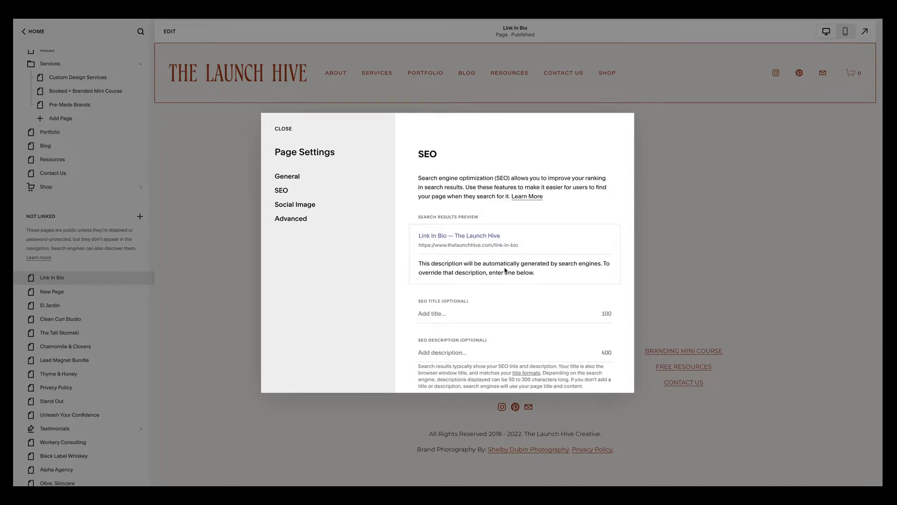
scroll(504, 270, "down", 2)
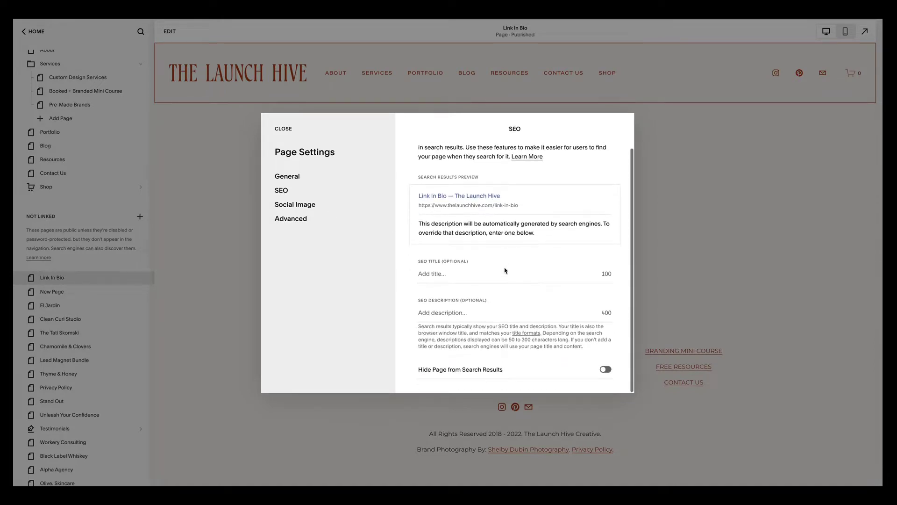
left_click(605, 370)
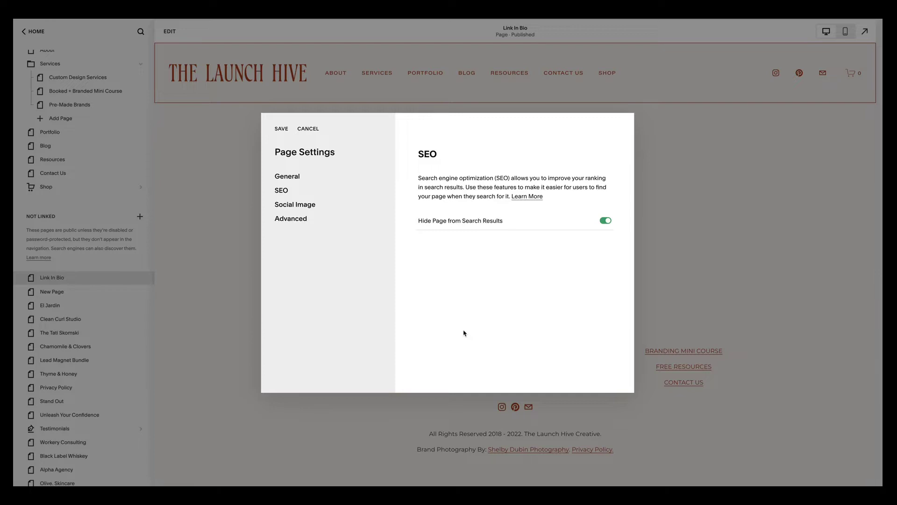
Change the URL slug from link-in-bio to instagram and save the page settings.
left_click(287, 177)
left_click(459, 284)
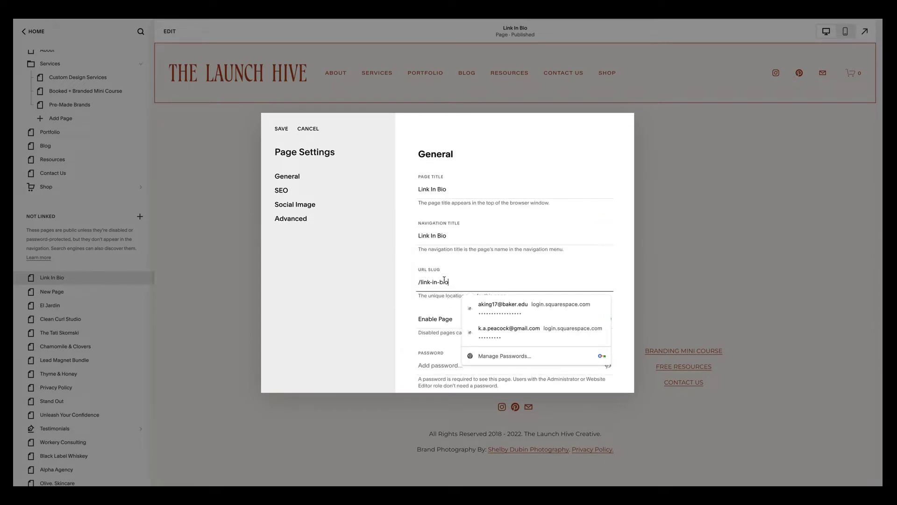
left_click_drag(453, 284, 413, 284)
key("BackSpace")
left_click(445, 279)
type("instagram")
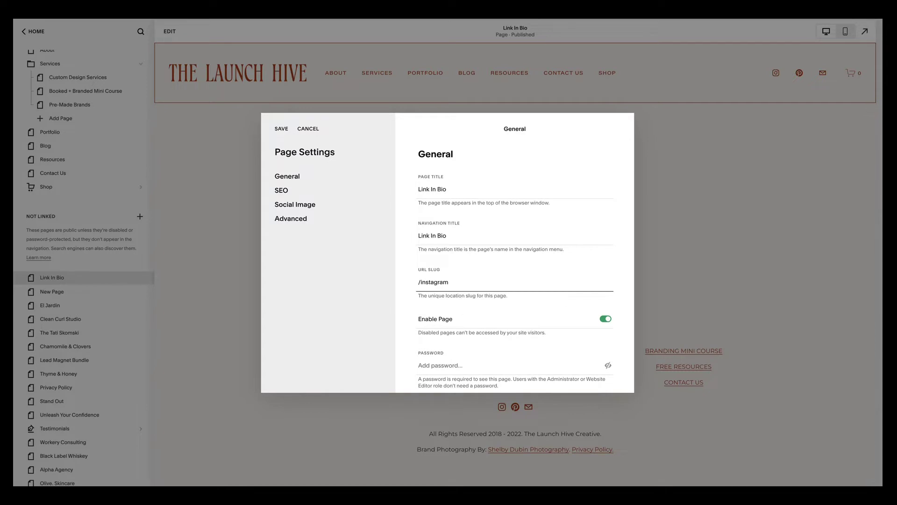
left_click(282, 130)
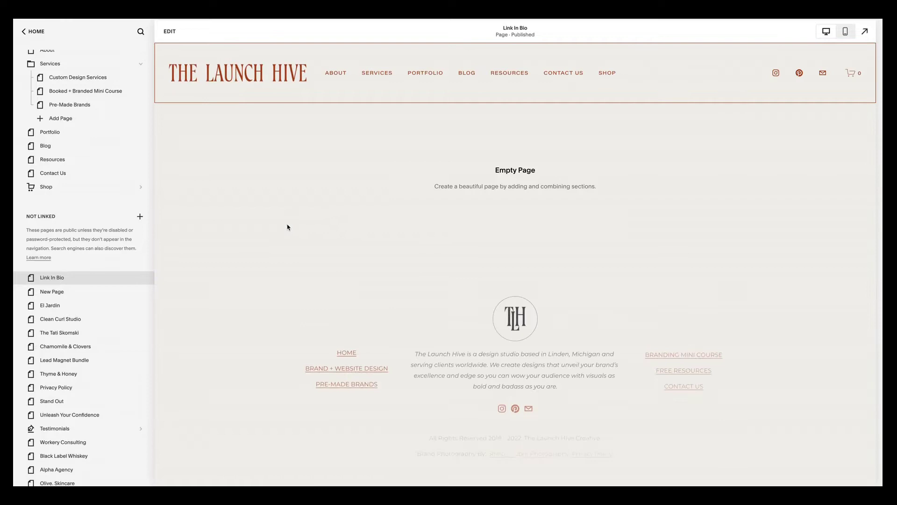
Edit the Link In Bio page and add a blank section to it.
left_click(164, 34)
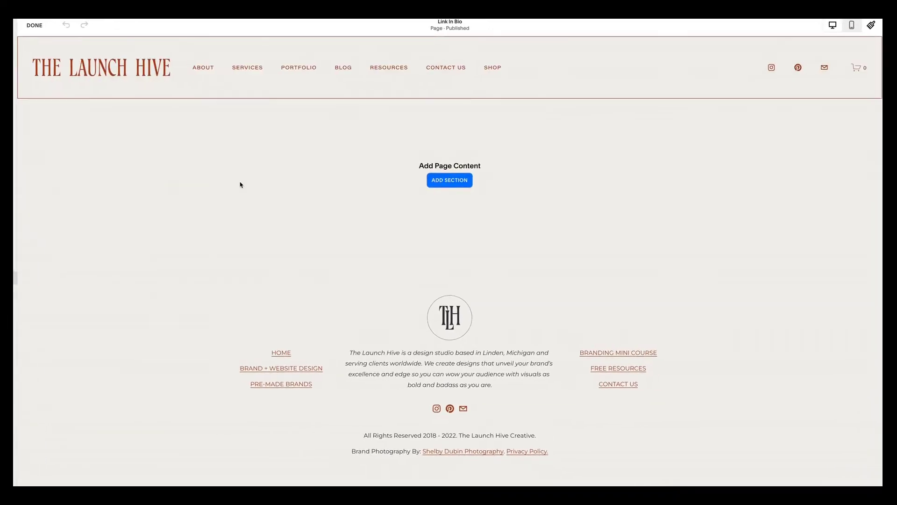
left_click(445, 192)
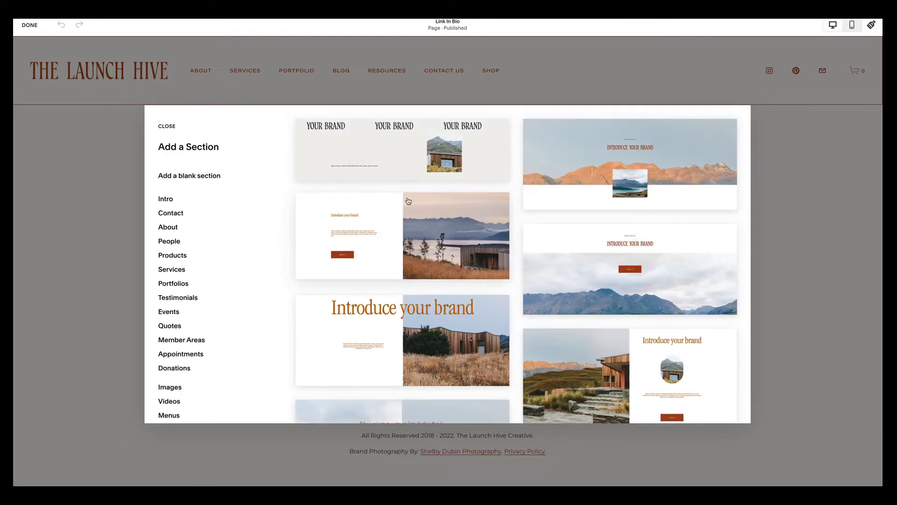
scroll(423, 241, "down", 4)
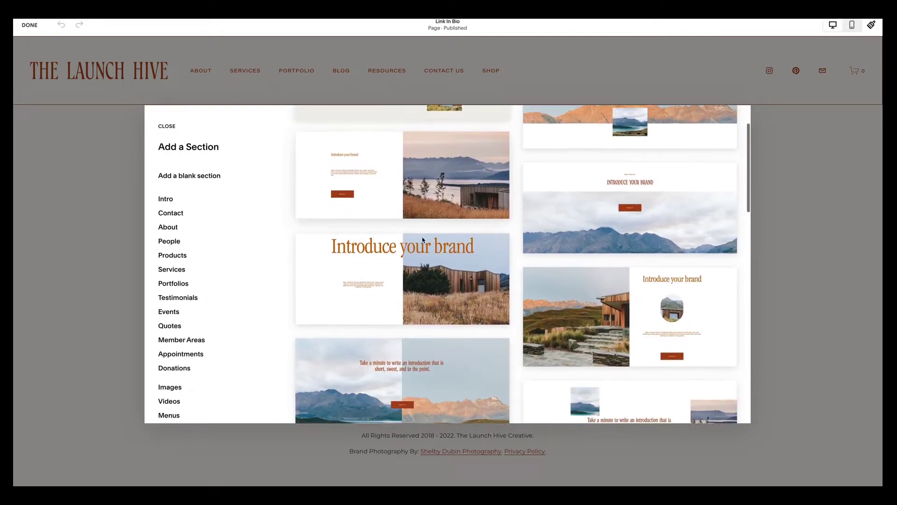
scroll(423, 240, "down", 3)
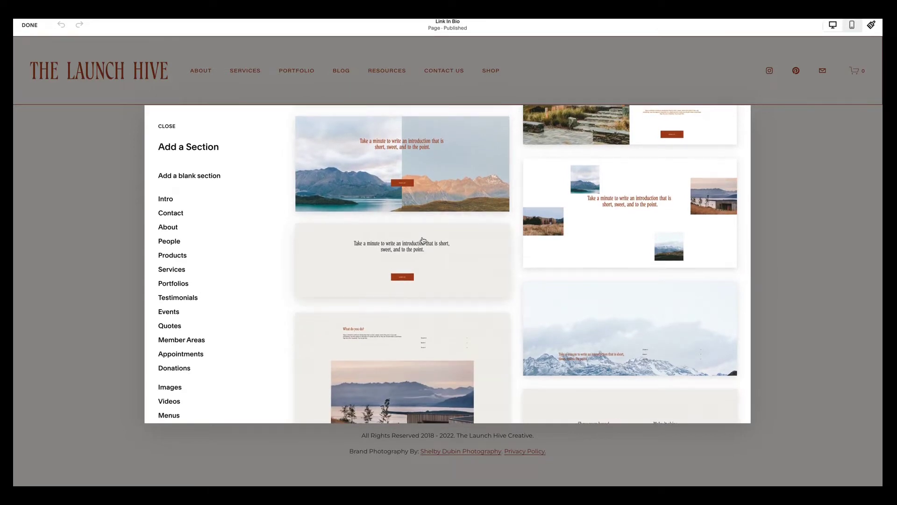
scroll(423, 240, "up", 7)
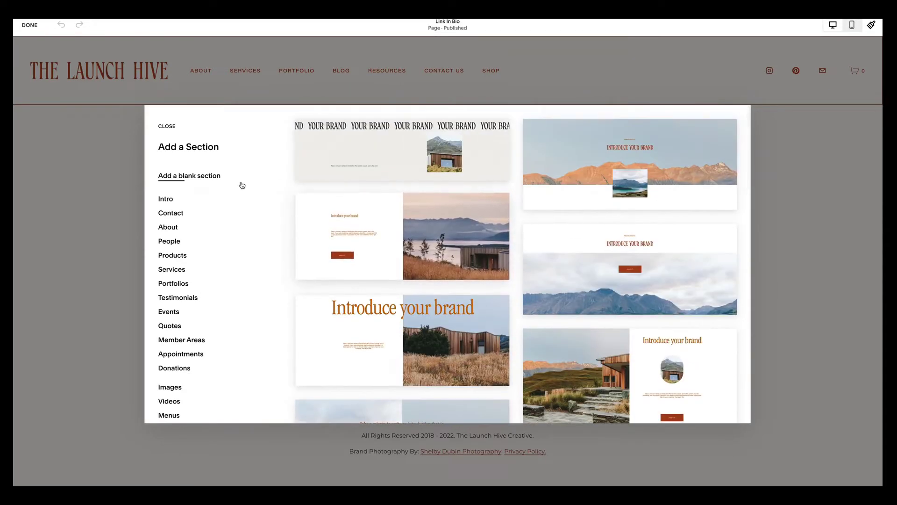
left_click(181, 179)
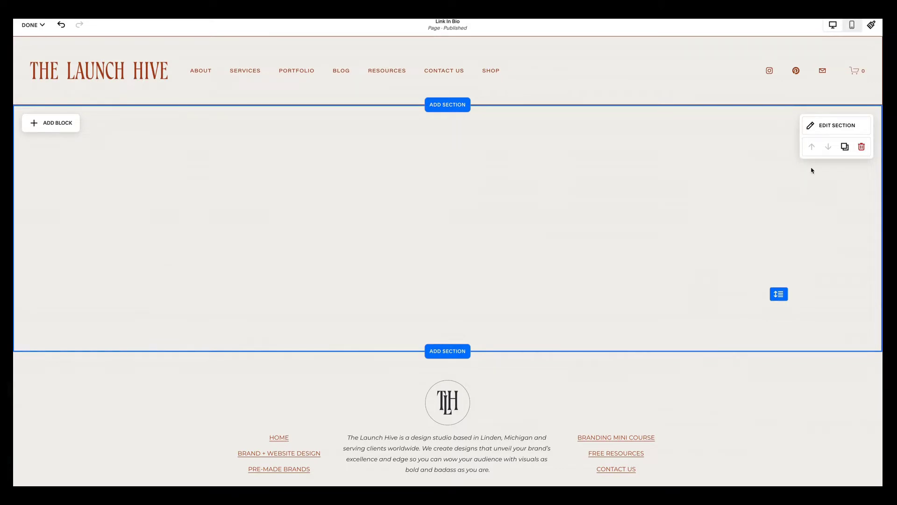
Give the new section the DARK 1 colour theme.
left_click(839, 125)
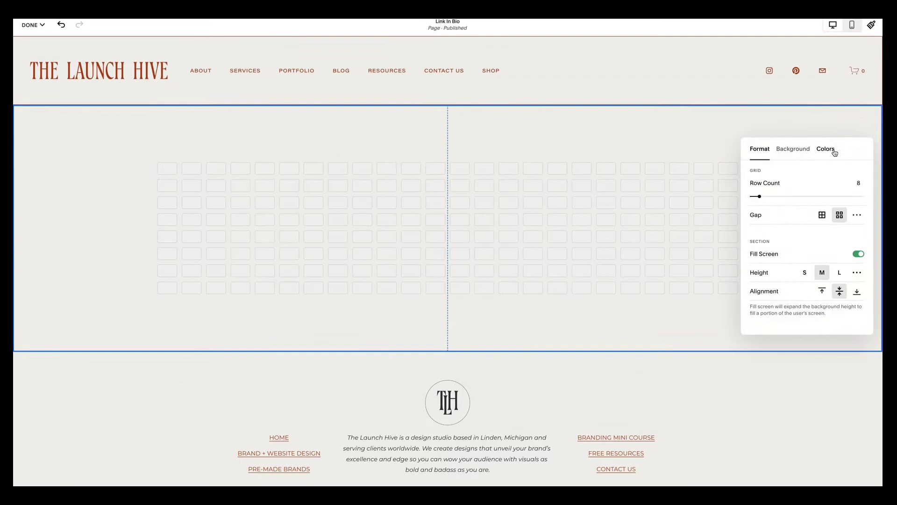
left_click(834, 151)
scroll(807, 266, "down", 1)
left_click(823, 279)
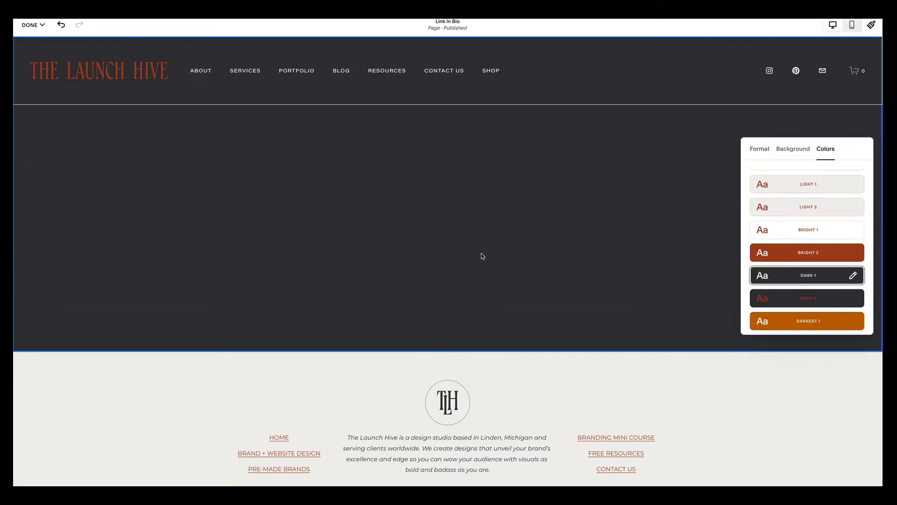
left_click(369, 243)
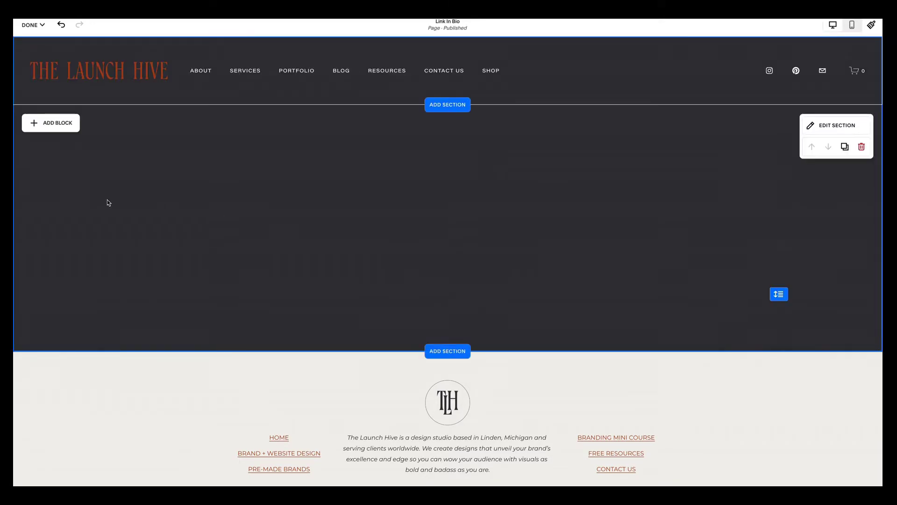
Add an image block on the section's right side and make it taller.
left_click(51, 123)
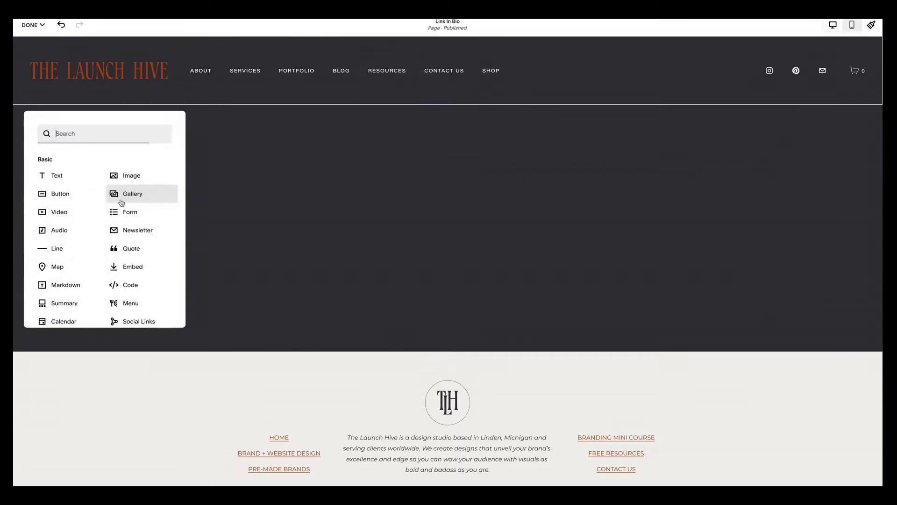
left_click(128, 176)
left_click_drag(244, 243, 648, 268)
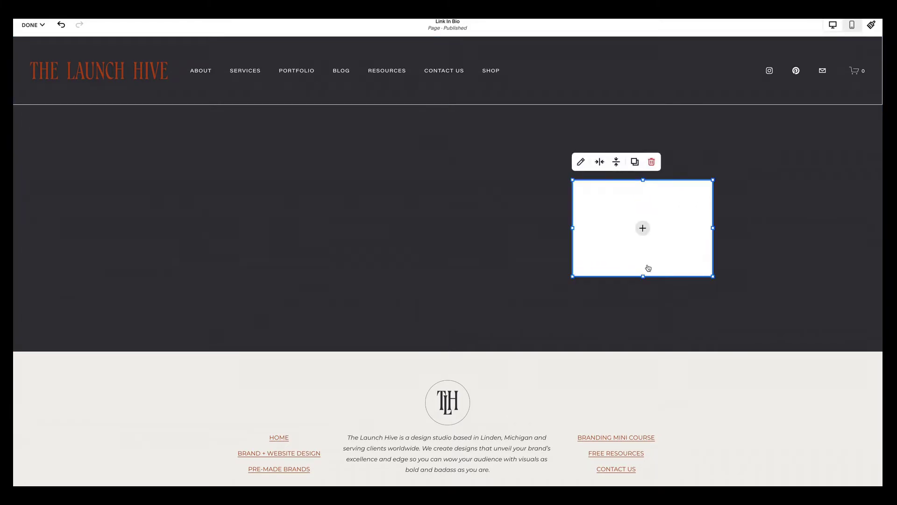
left_click_drag(572, 276, 578, 330)
left_click_drag(647, 294, 645, 286)
Upload Edgy Brand Designer.jpg into the image block and extend the photo upward.
left_click(642, 252)
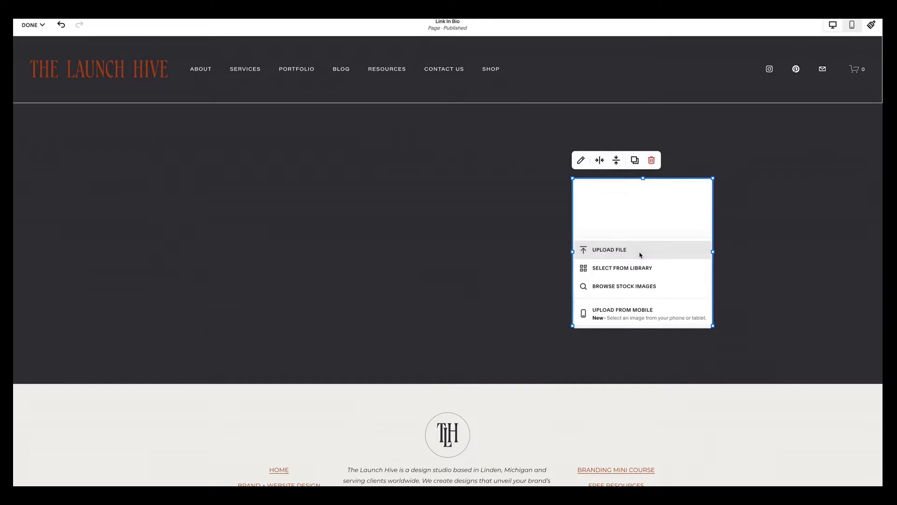
left_click(641, 249)
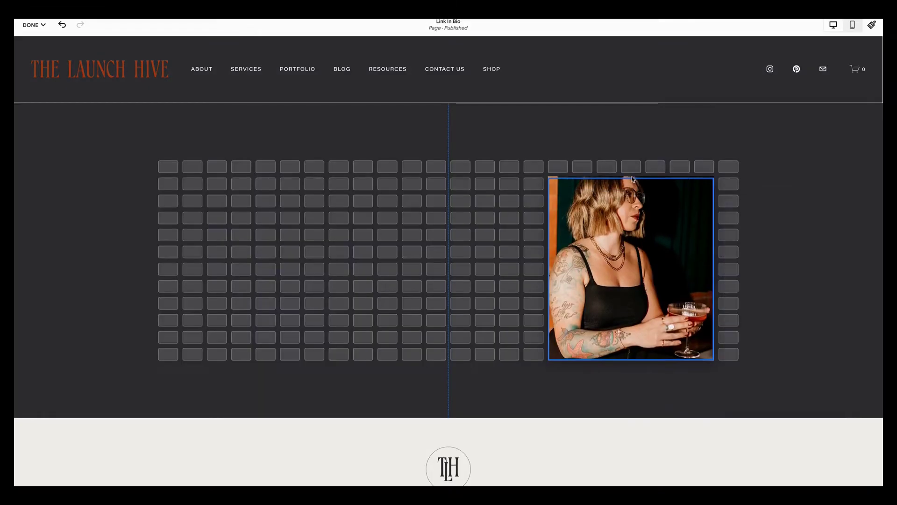
left_click_drag(631, 177, 631, 161)
double_click(644, 294)
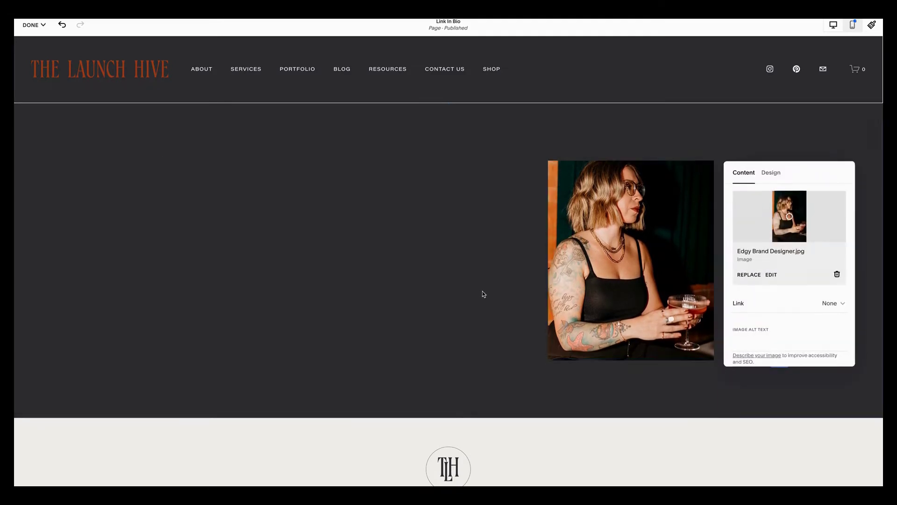
left_click(490, 272)
Add a text block with the heading 'Hey (INSTA) Fam'.
left_click(57, 125)
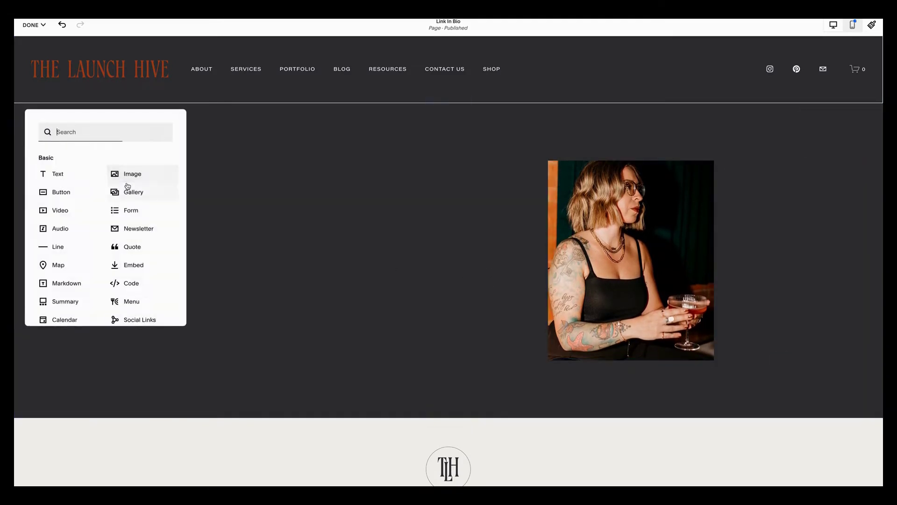
left_click(63, 177)
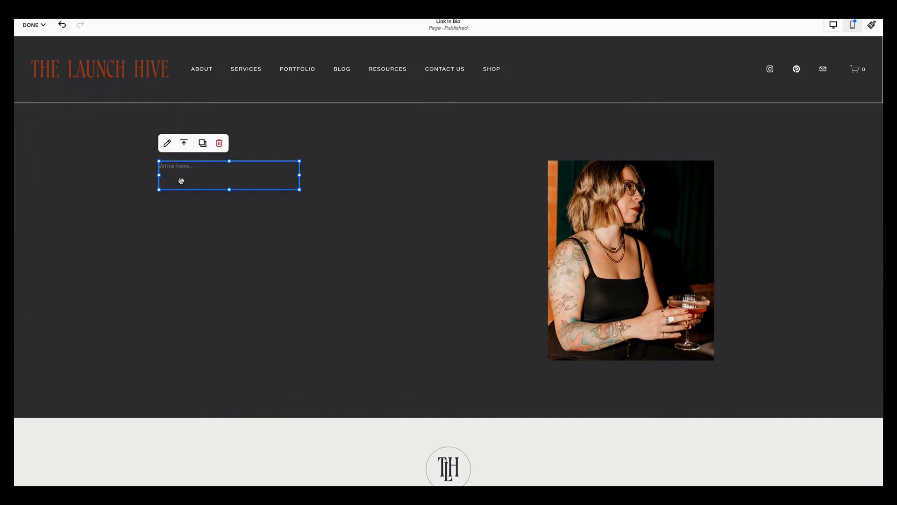
left_click(170, 171)
type("Hey (INSTA) Fam")
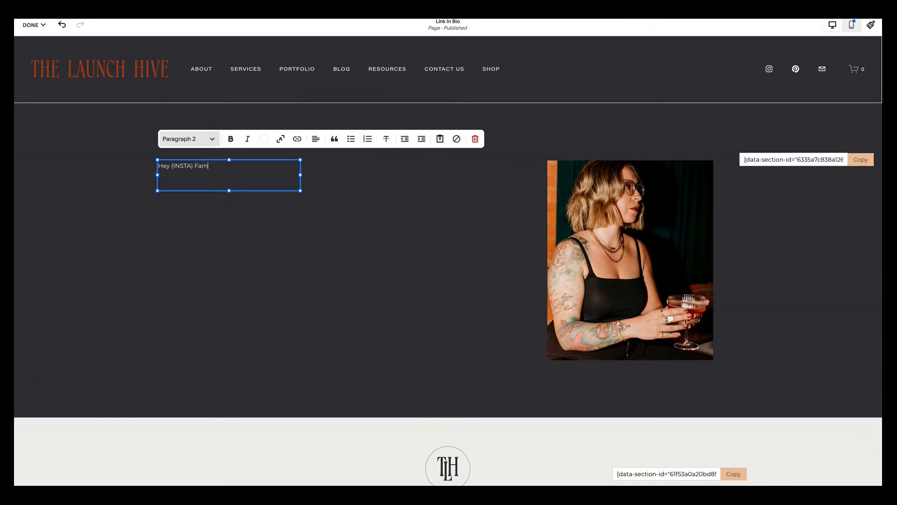
left_click_drag(213, 167, 153, 165)
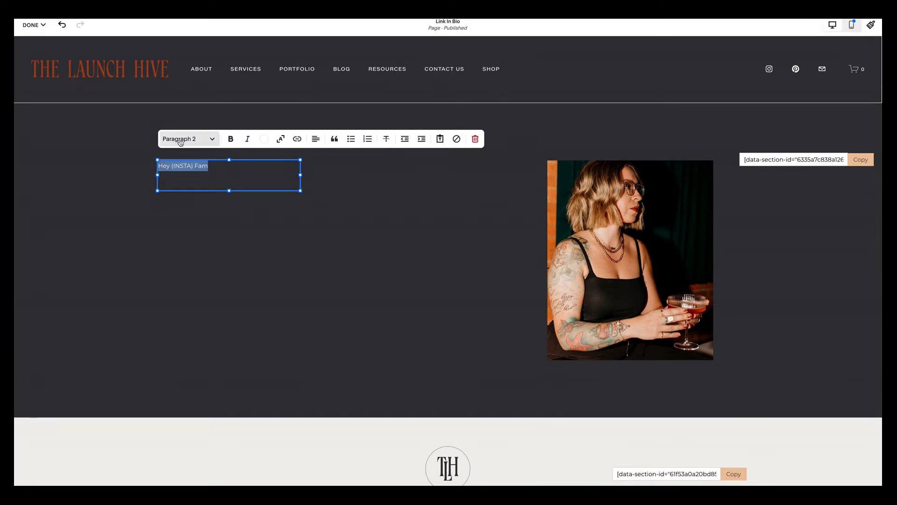
left_click(349, 239)
Add another empty text block and place it below the heading.
left_click(56, 123)
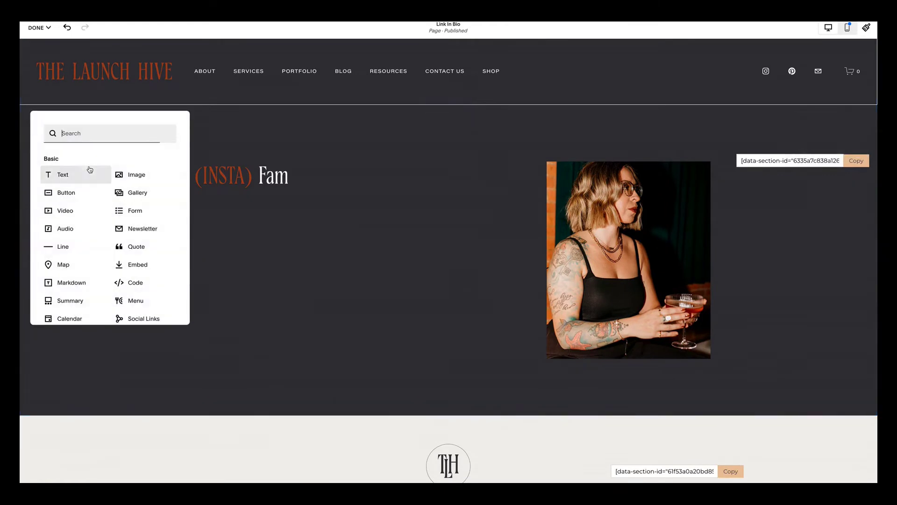
left_click(71, 176)
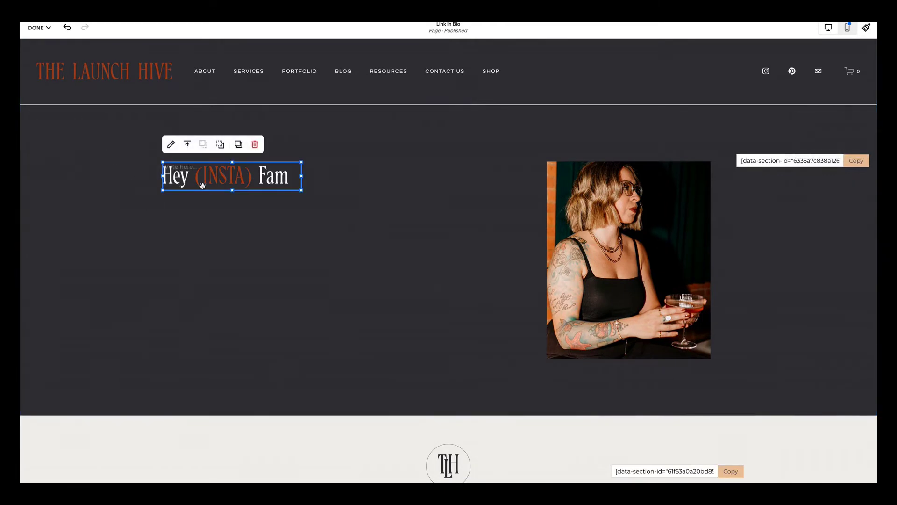
left_click_drag(203, 185, 199, 224)
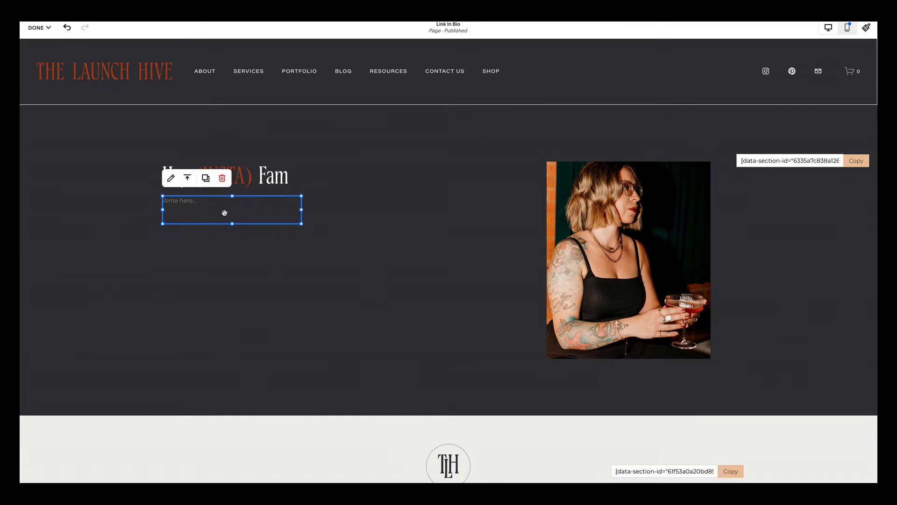
Paste the intro paragraph and 'Where would you like to go?' from Notes, then widen the block.
left_click(184, 205)
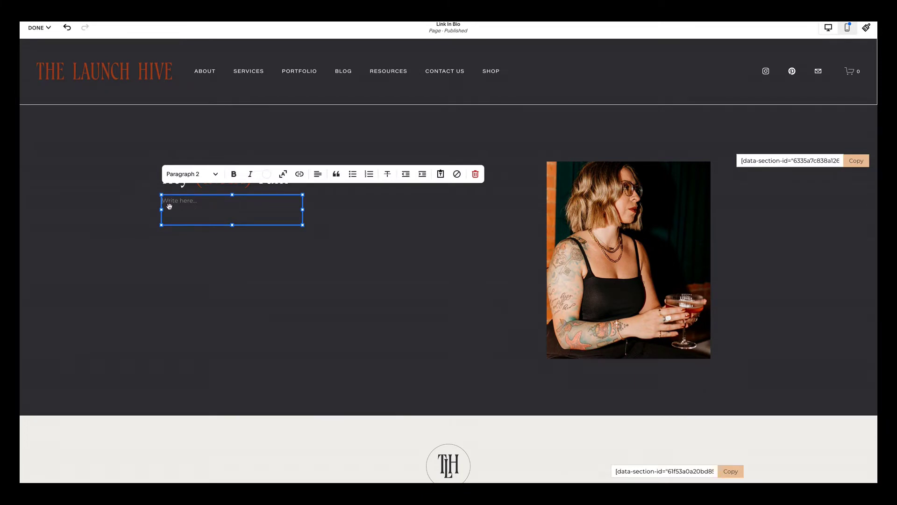
key("super+Tab")
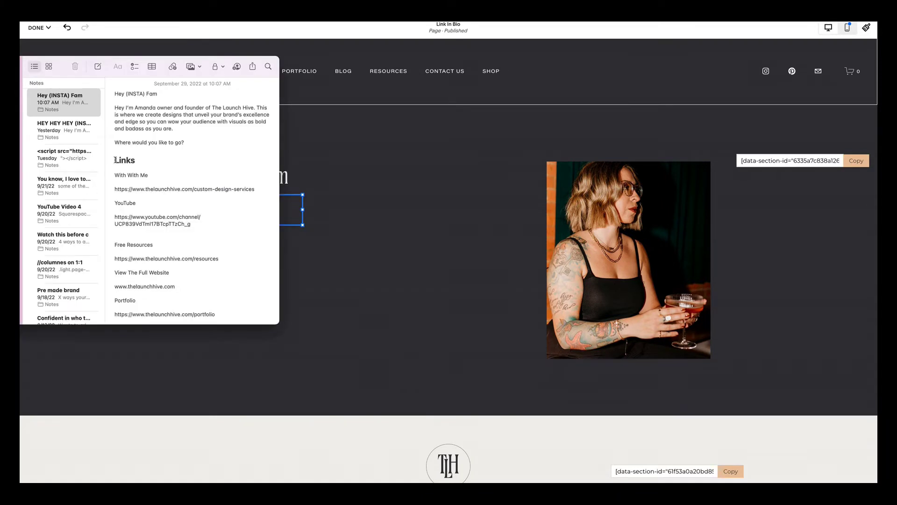
left_click_drag(186, 142, 106, 109)
key("super+c")
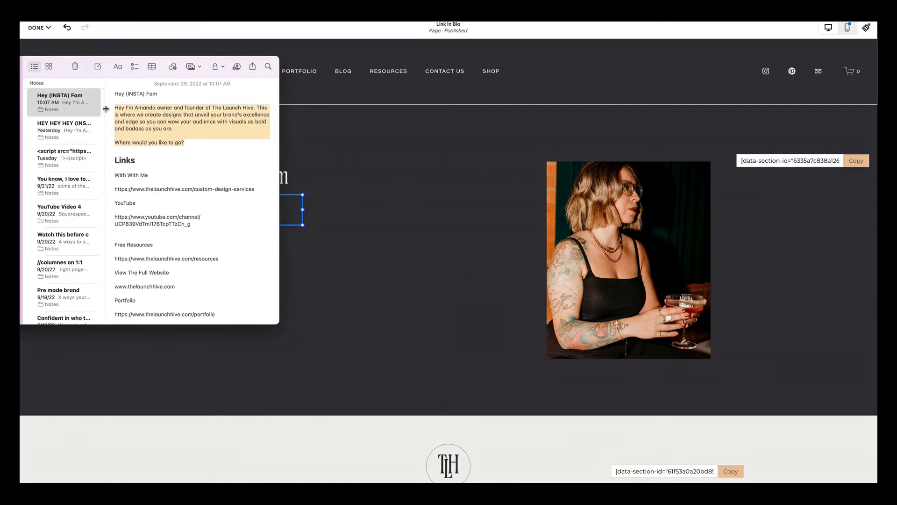
key("super+Tab")
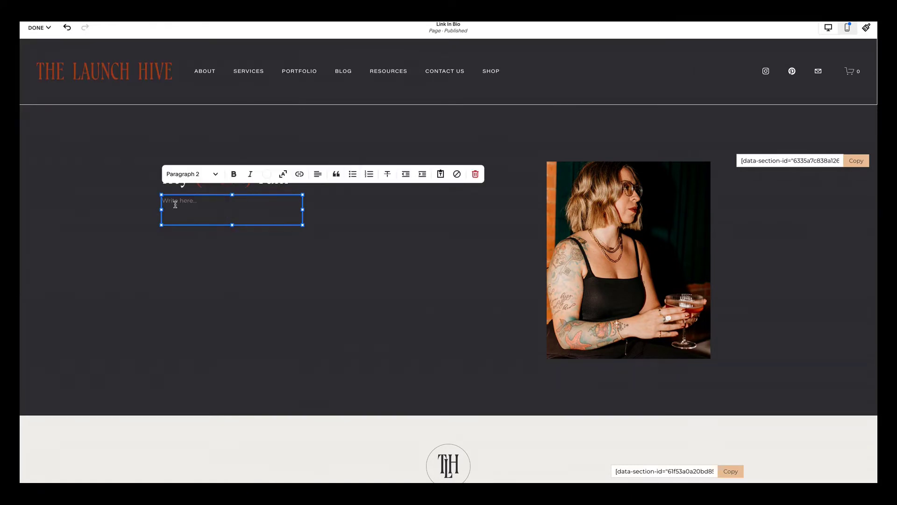
key("super+v")
left_click_drag(299, 244, 375, 244)
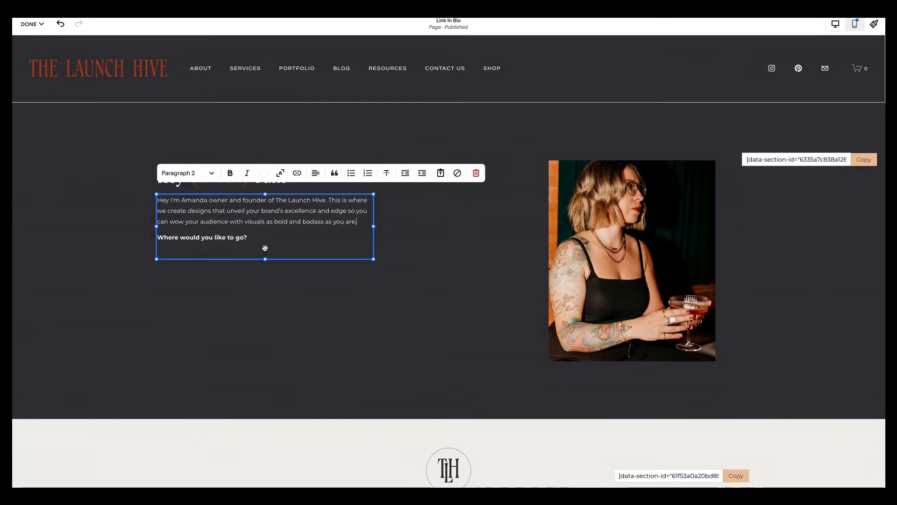
left_click(266, 285)
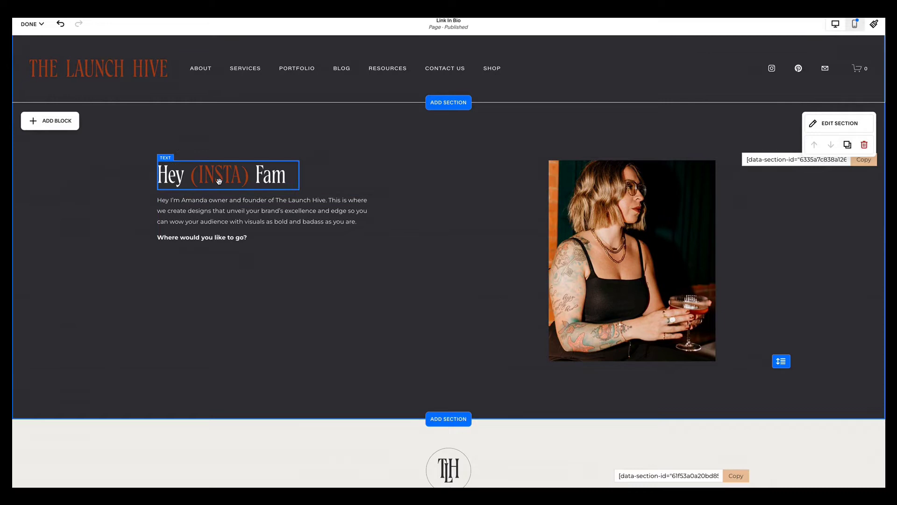
Move the heading and intro paragraph together further right and down.
left_click(219, 182)
left_click(266, 223, "shift")
left_click_drag(266, 222, 324, 235)
left_click(393, 298)
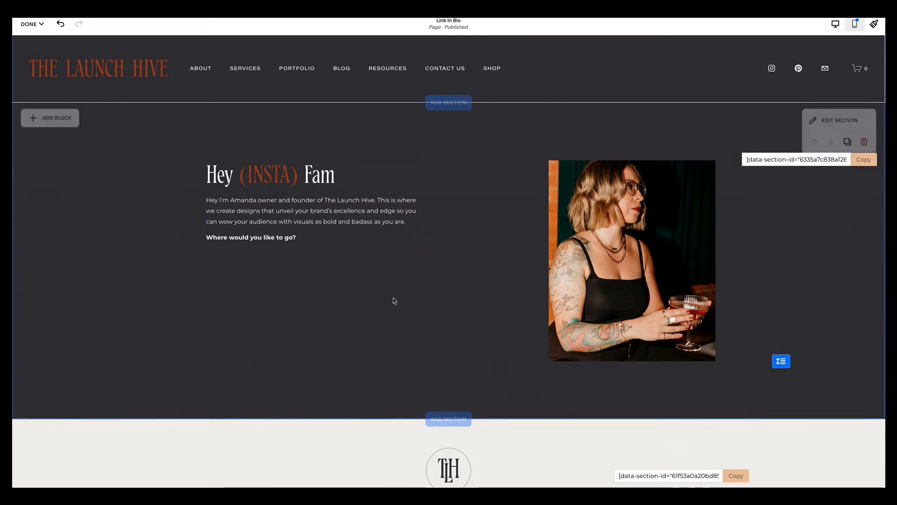
Add a button block beneath the intro paragraph.
left_click(44, 121)
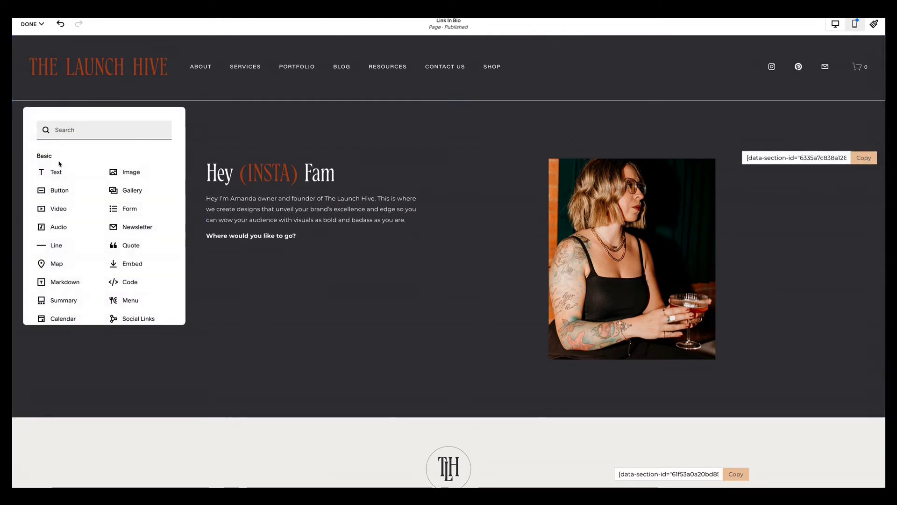
left_click(58, 190)
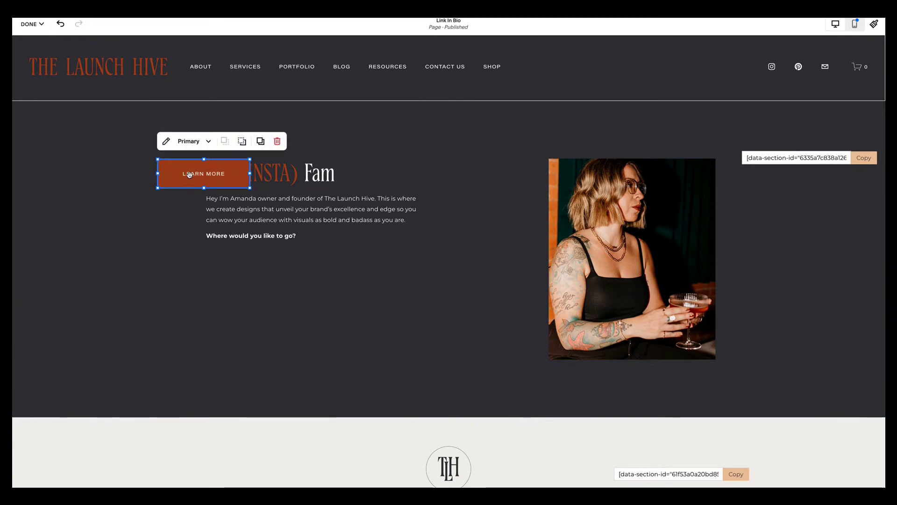
left_click_drag(189, 174, 233, 273)
Set the intro text block's vertical alignment to middle.
left_click(308, 237)
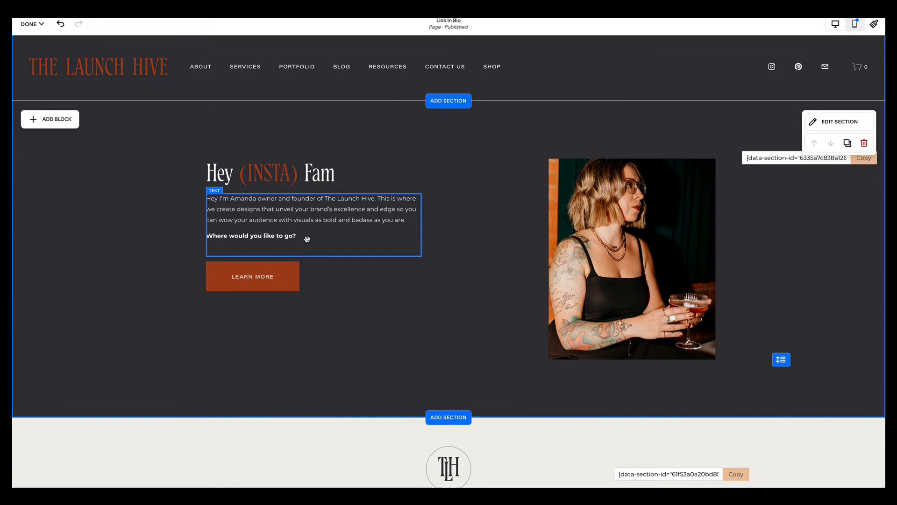
left_click(312, 237)
key("ctrl+a")
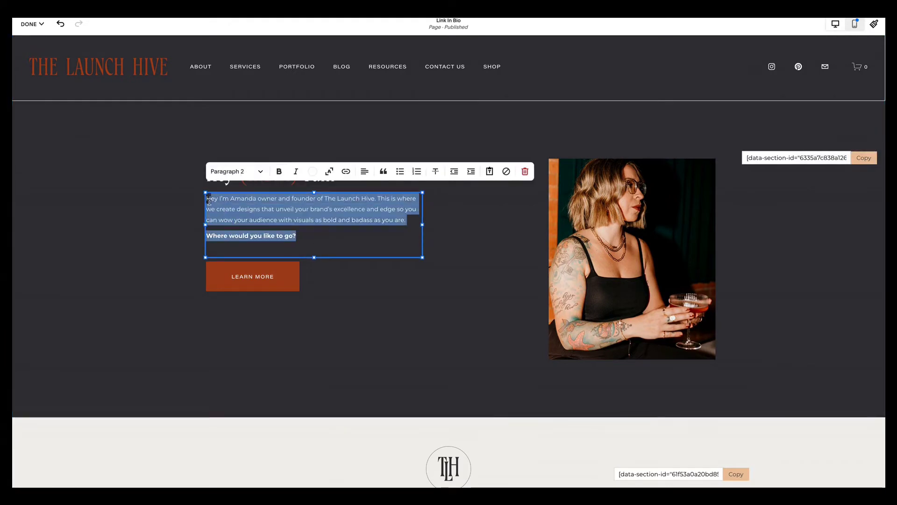
left_click(177, 220)
left_click(240, 228)
left_click(232, 175)
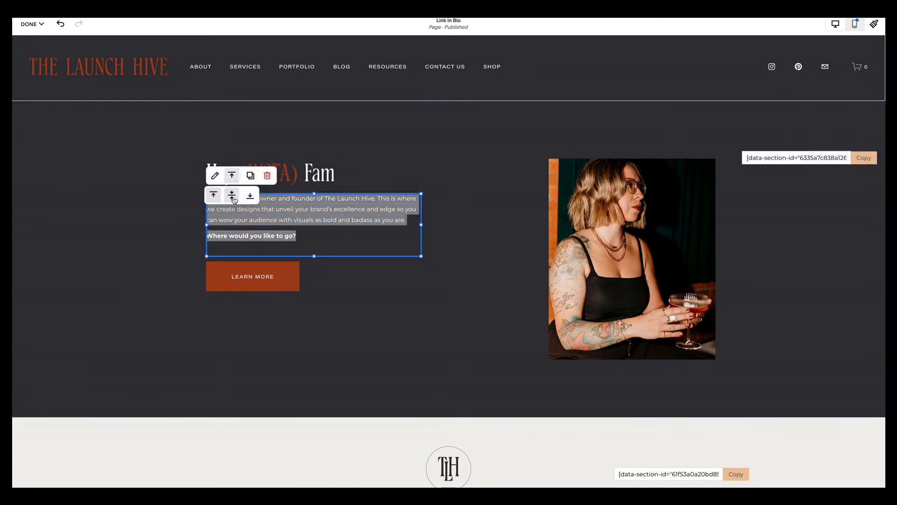
left_click(232, 195)
left_click(340, 302)
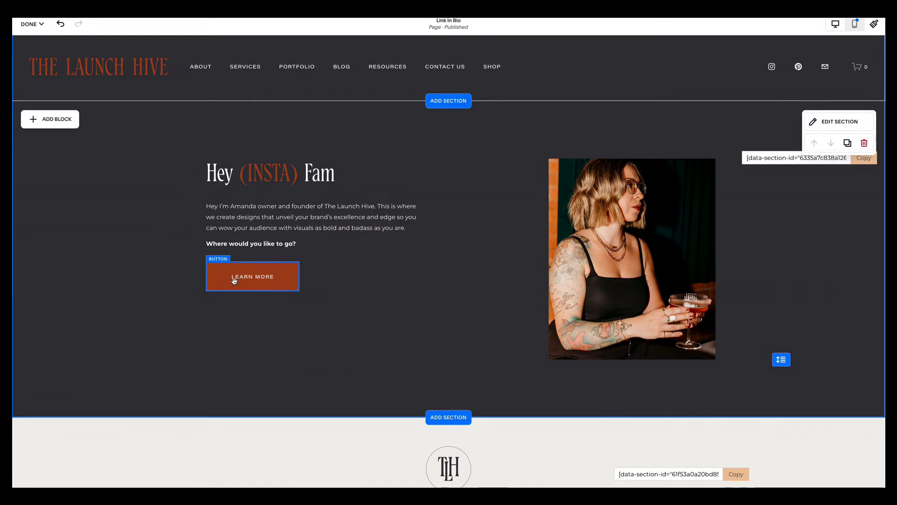
Change the button label from LEARN MORE to 'With With Me' copied from Notes.
left_click(232, 288)
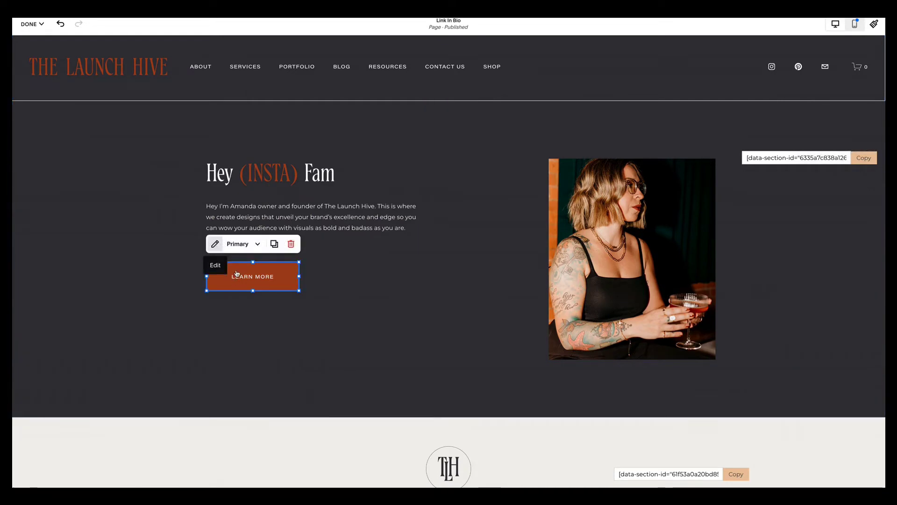
left_click(215, 244)
left_click_drag(357, 314, 320, 313)
key("BackSpace")
key("BackSpace")
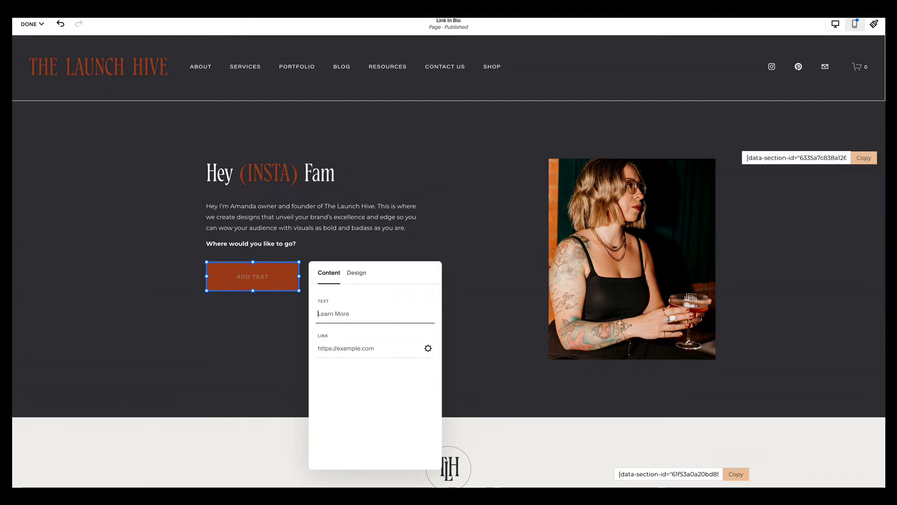
key("super+Tab")
left_click(148, 155)
triple_click(148, 171)
key("ctrl+c")
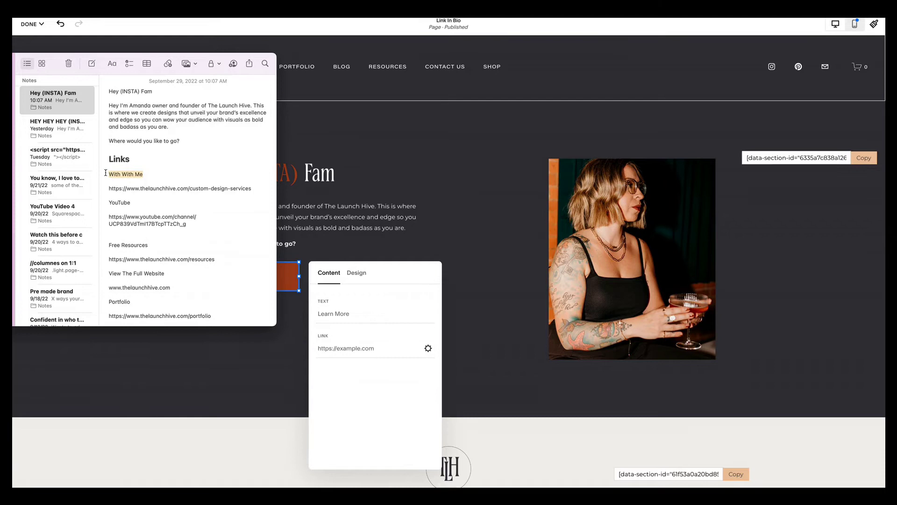
triple_click(326, 311)
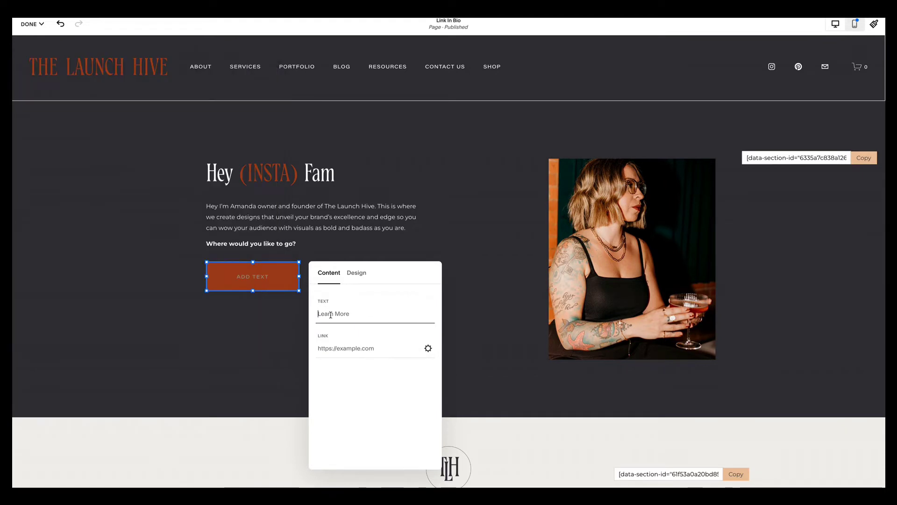
key("ctrl+v")
Link the button to the custom-design-services URL from Notes.
key("super+Tab")
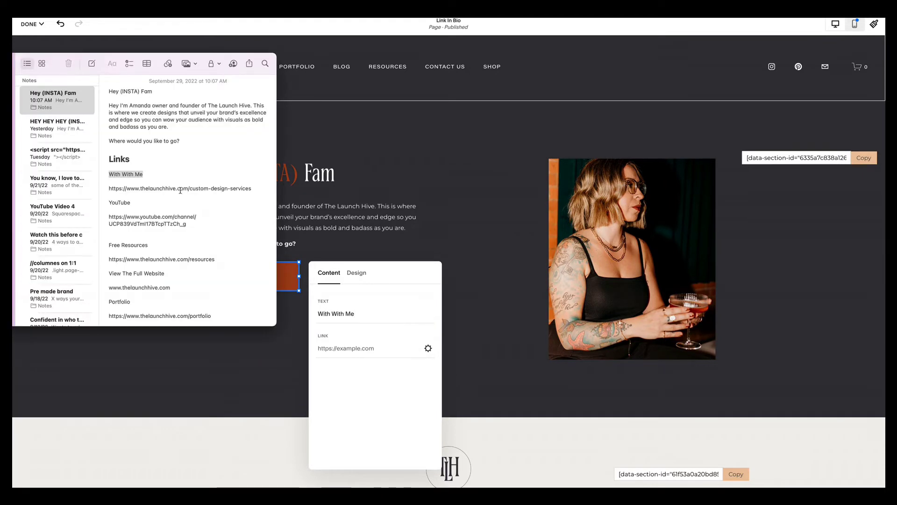
left_click_drag(253, 188, 116, 189)
key("super+c")
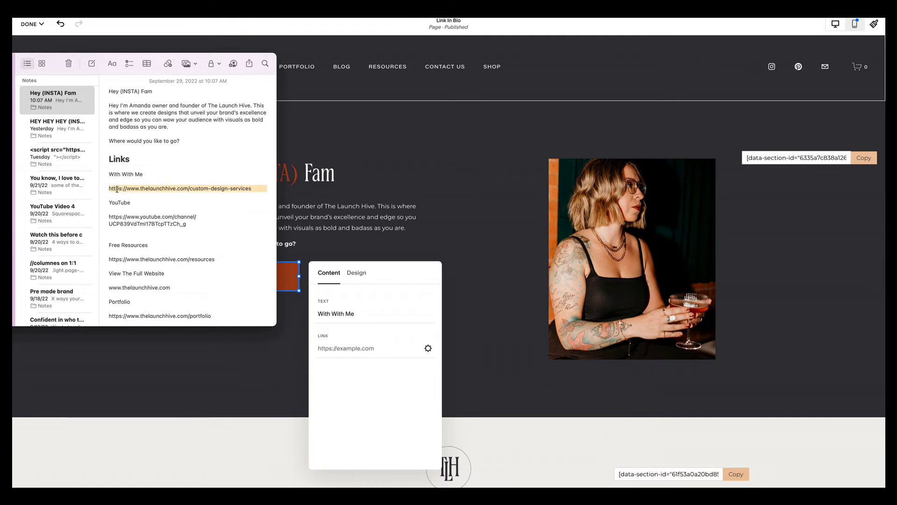
left_click(368, 351)
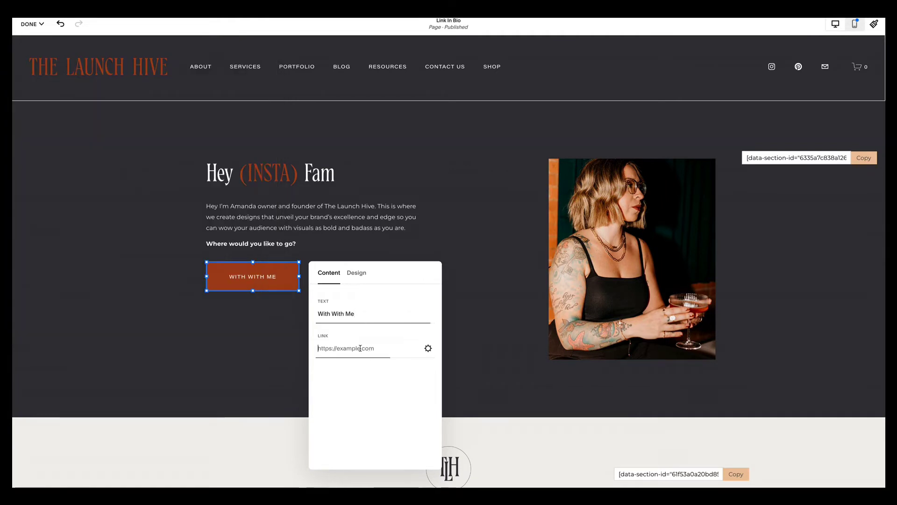
key("super+v")
left_click(255, 348)
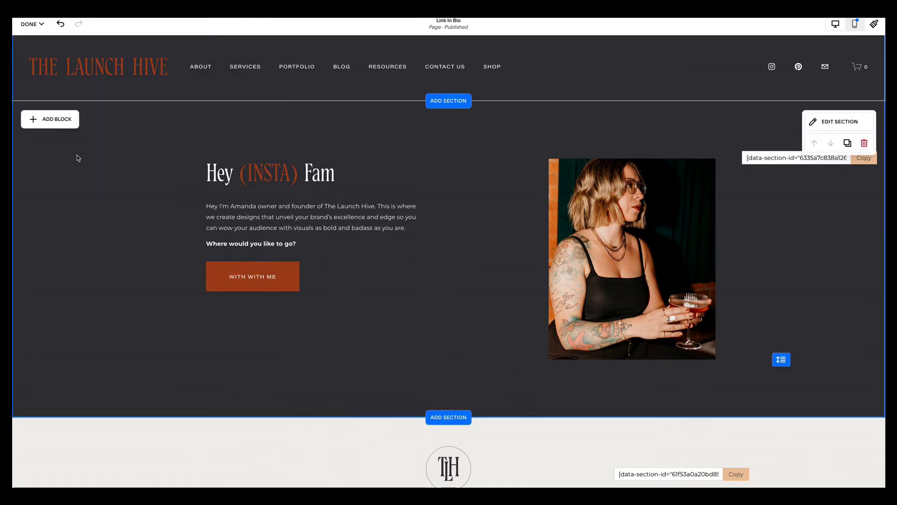
left_click(49, 118)
Add a button below WITH WITH ME and label it 'YouTube' from Notes.
left_click(65, 190)
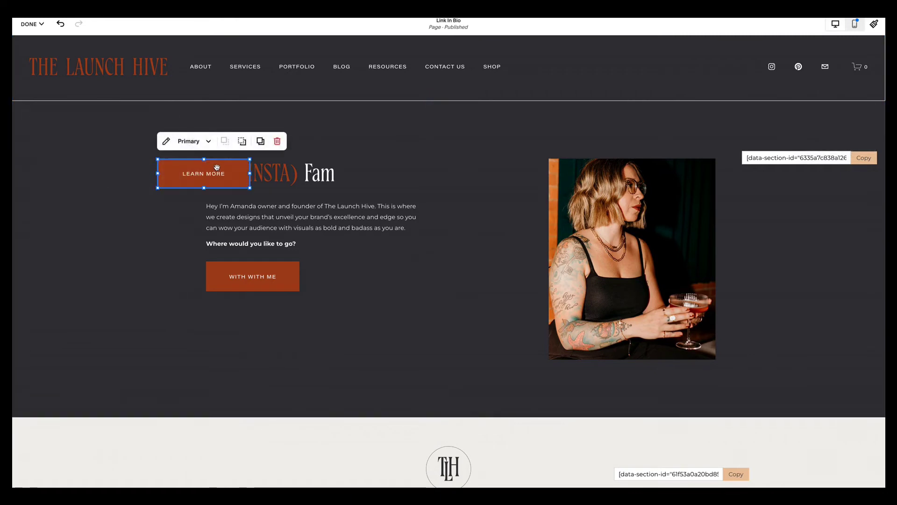
left_click_drag(206, 173, 251, 314)
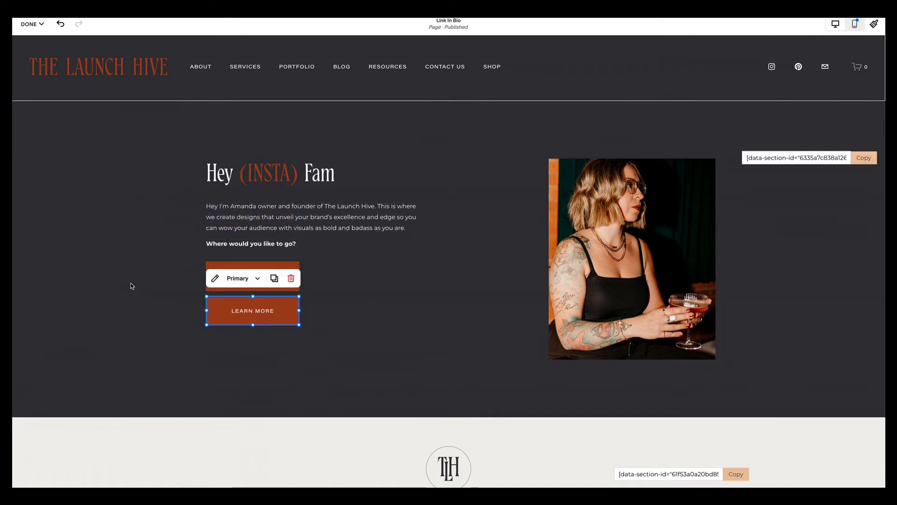
key("super+Tab")
left_click(163, 197)
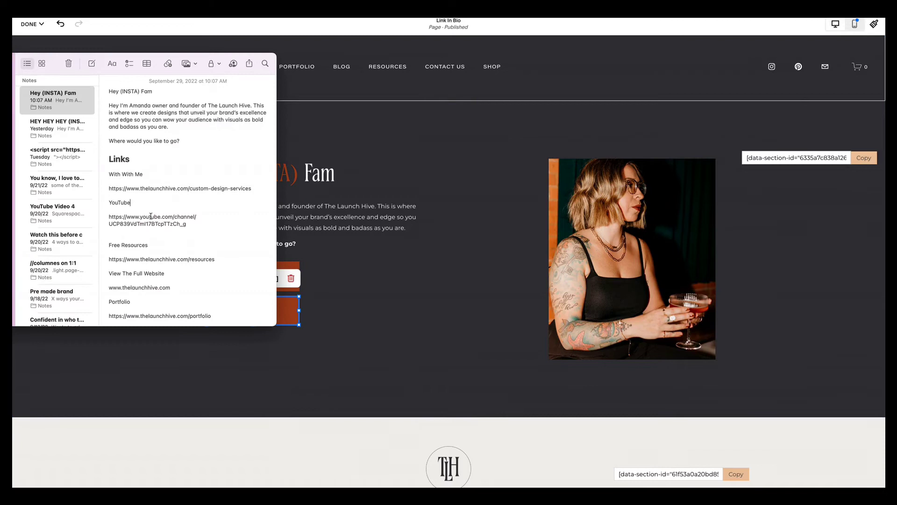
left_click_drag(132, 203, 107, 204)
key("super+c")
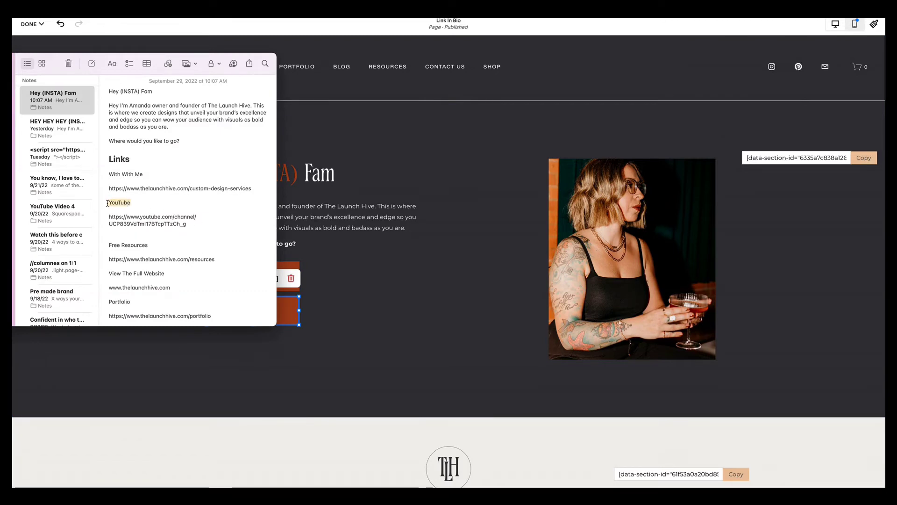
key("super+Tab")
left_click(214, 276)
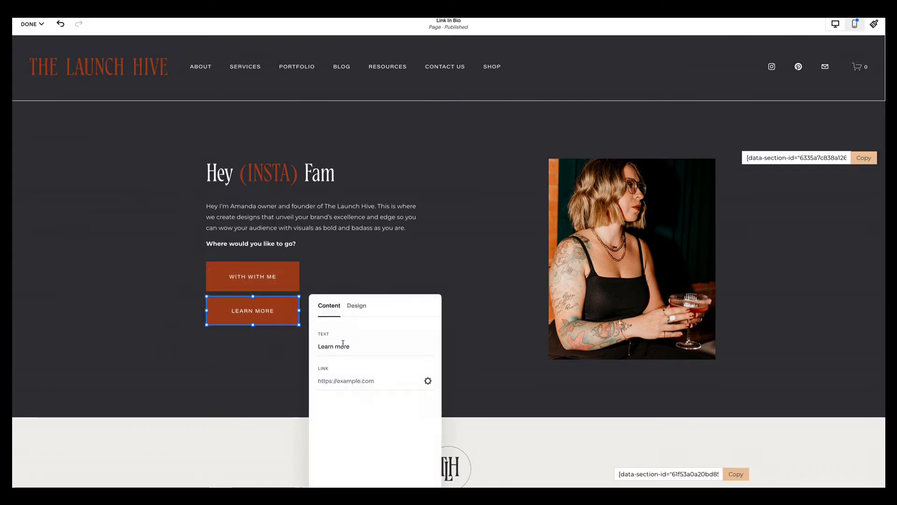
left_click_drag(352, 347, 328, 347)
key("BackSpace")
key("BackSpace")
key("BackSpace")
key("BackSpace")
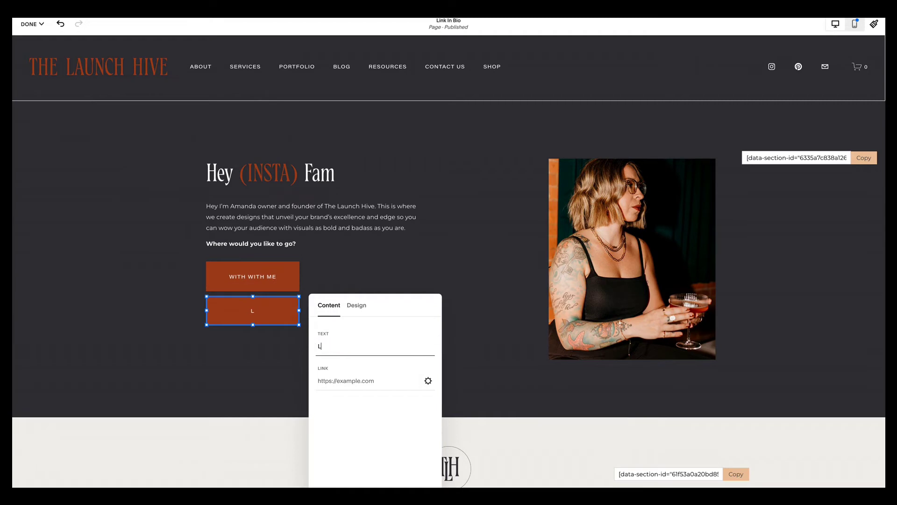
key("super+v")
Link the YouTube button to the channel URL and label a button 'Blog'.
key("super+Tab")
left_click_drag(198, 224, 106, 216)
key("super+c")
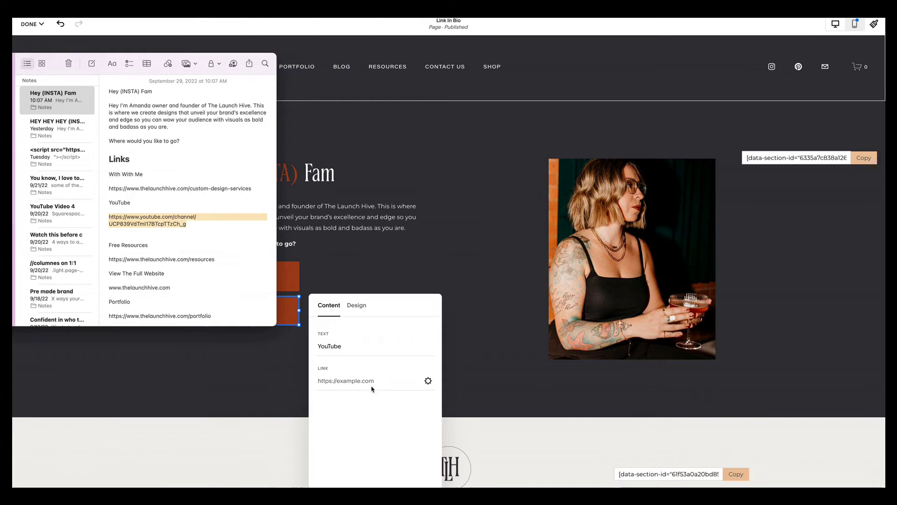
key("super+Tab")
left_click(353, 381)
key("super+v")
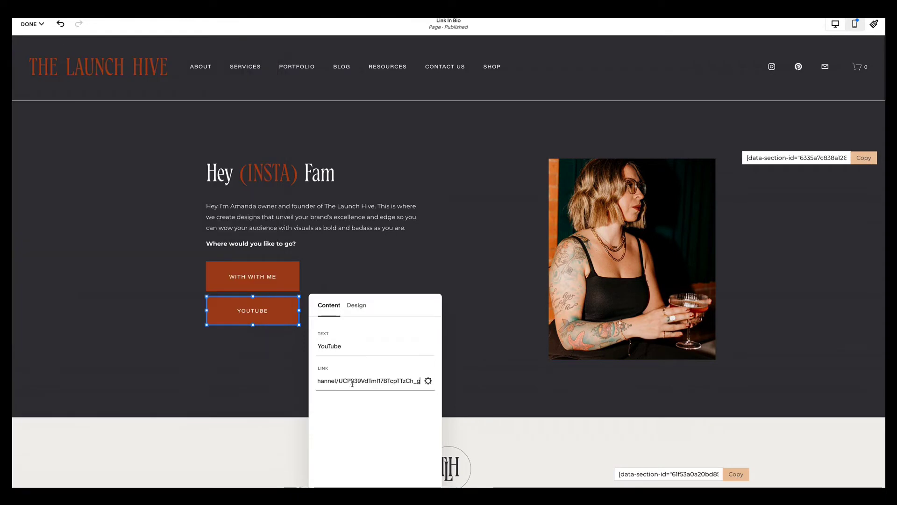
left_click(259, 367)
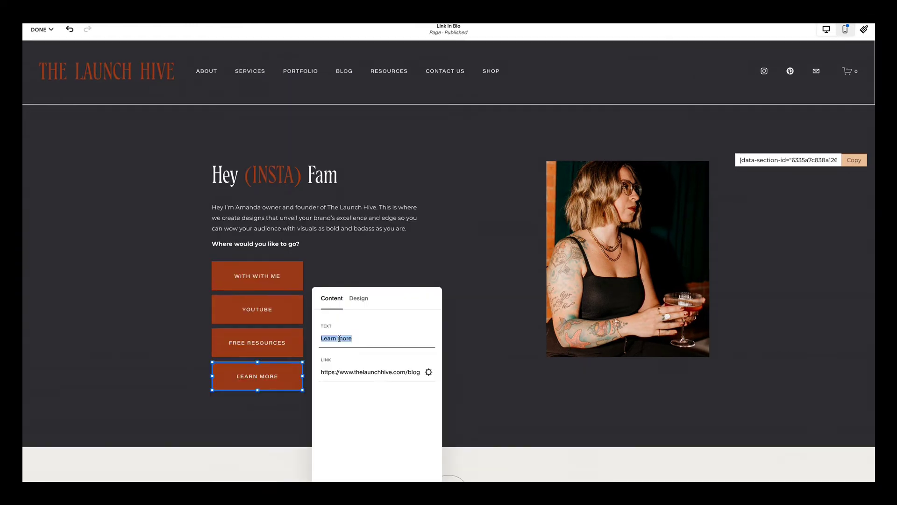
type("Blog")
left_click(149, 331)
Add a 'visit the full site' button below BLOG linking to the main site address.
left_click(74, 125)
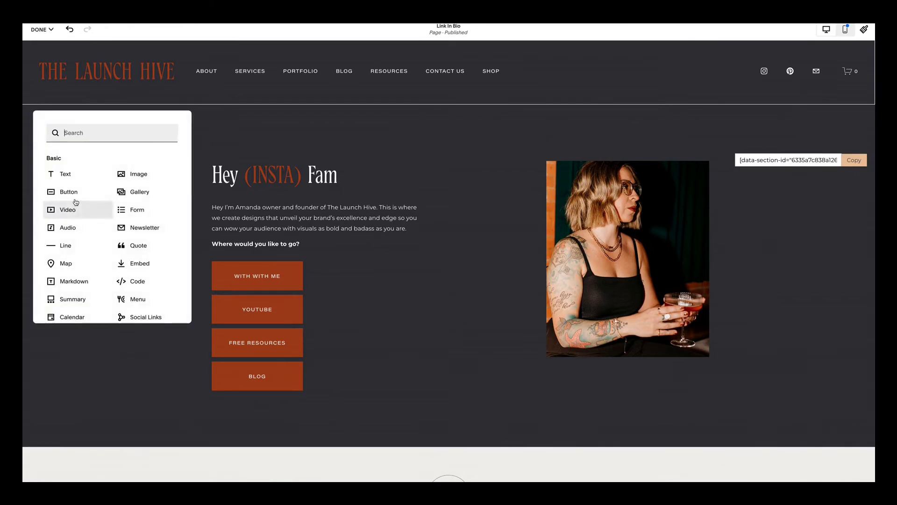
left_click_drag(209, 174, 258, 416)
left_click(220, 376)
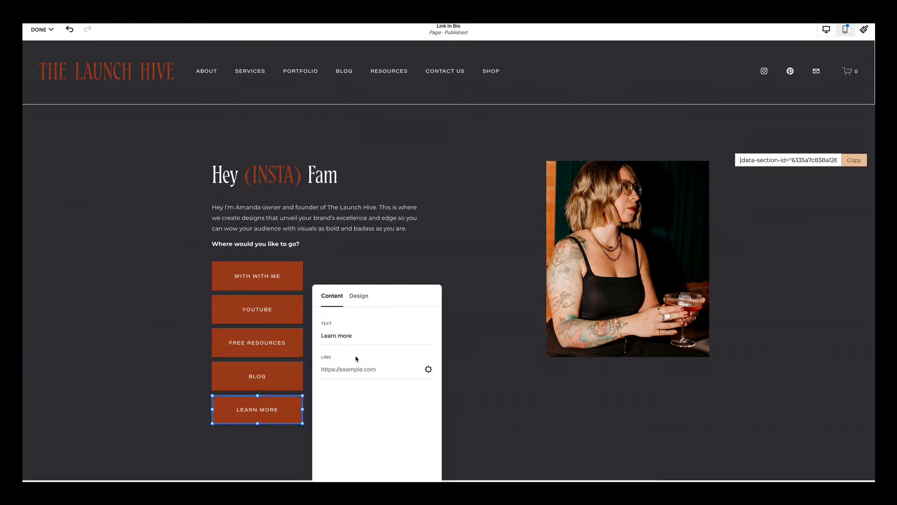
left_click_drag(355, 333, 319, 336)
type("visit the full sit")
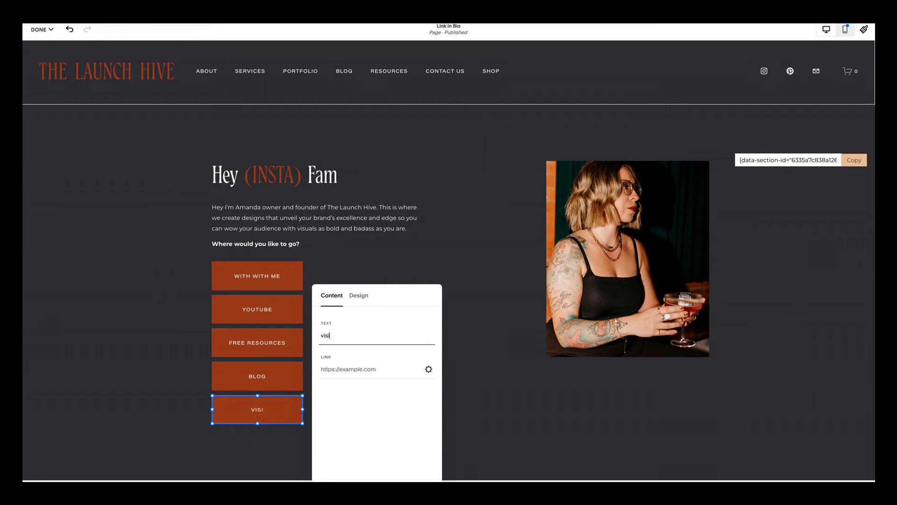
type("e")
left_click(348, 369)
key("ctrl+v")
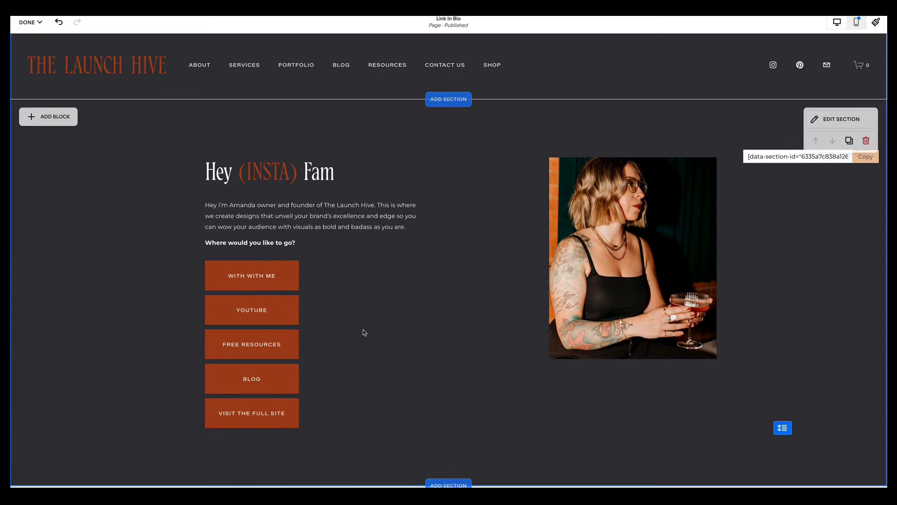
Shift the portrait photo lower beside the divider, shorten the dark section, and save the page.
scroll(364, 333, "down", 1)
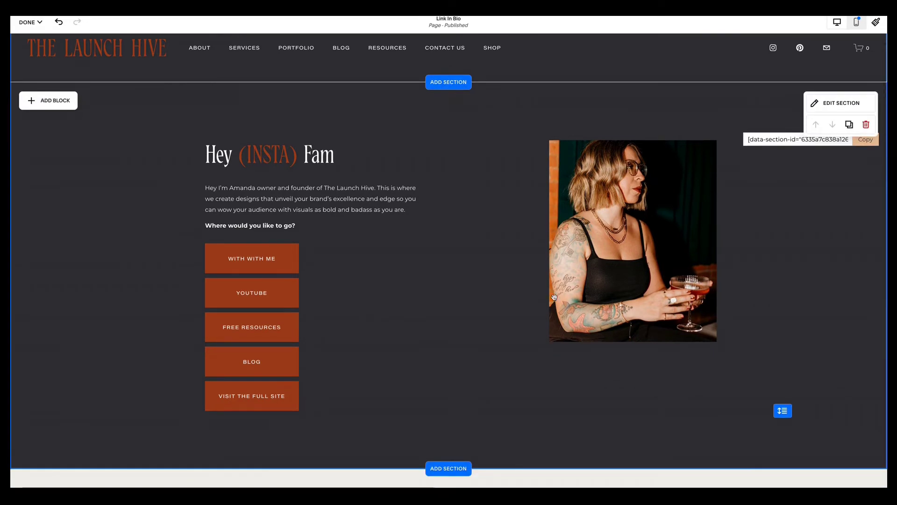
left_click_drag(555, 298, 551, 323)
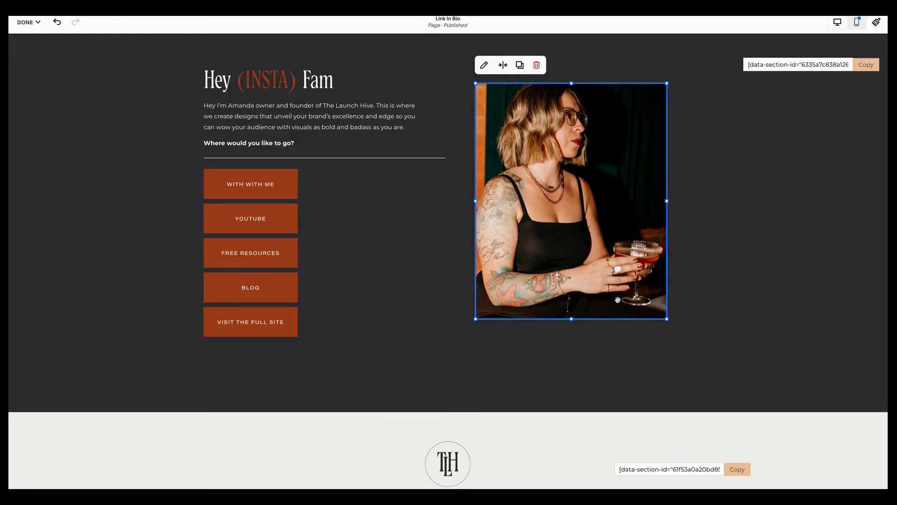
left_click_drag(778, 357, 780, 339)
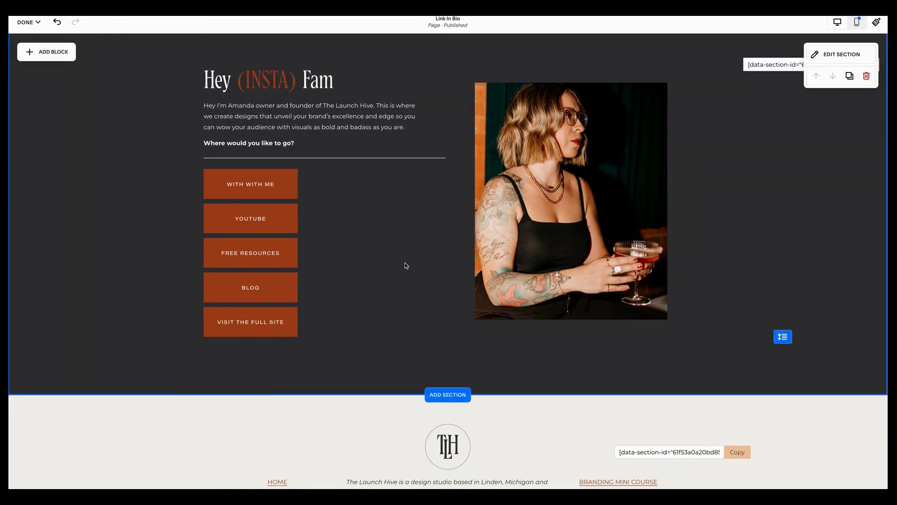
left_click_drag(545, 262, 546, 277)
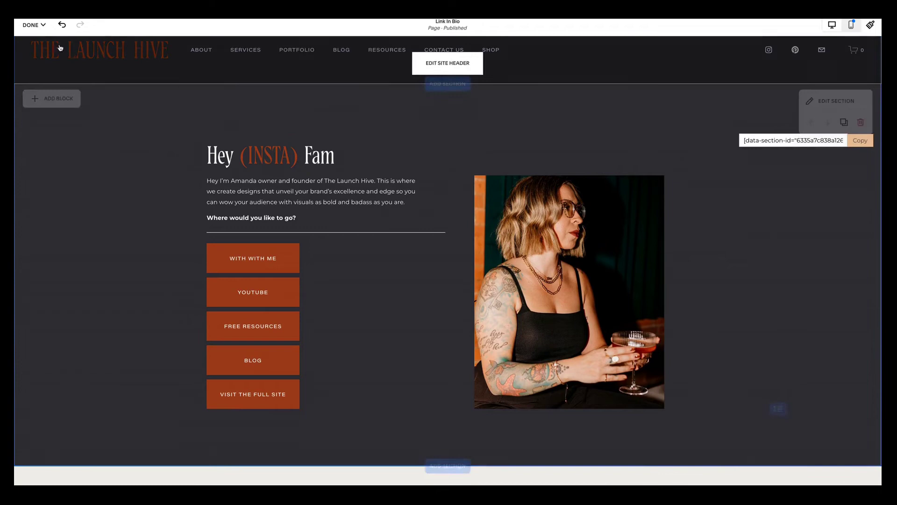
mouse_move(34, 25)
left_click(44, 52)
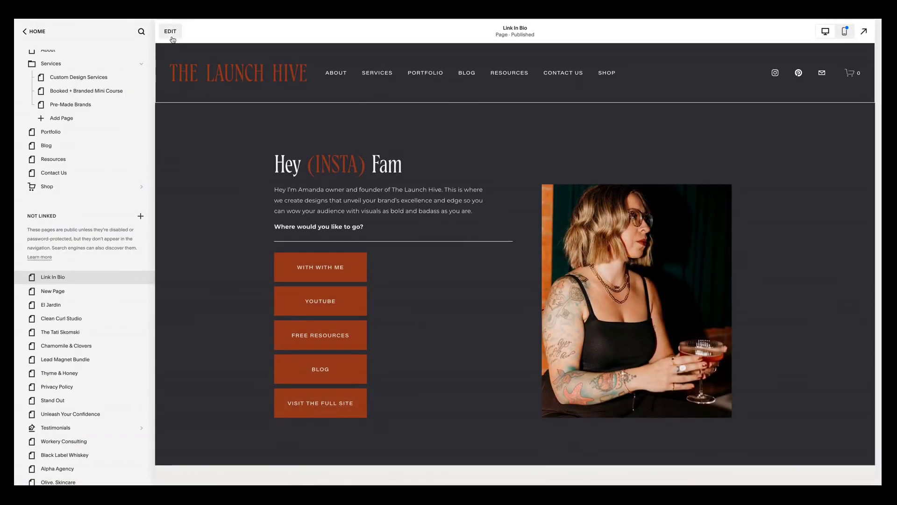
In the mobile layout, add vertical space and place the divider just under the question.
left_click(170, 32)
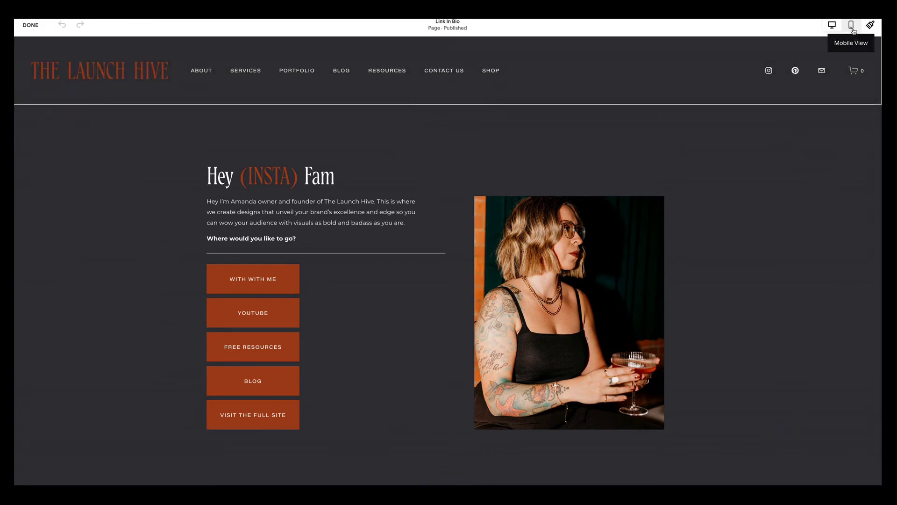
left_click(851, 25)
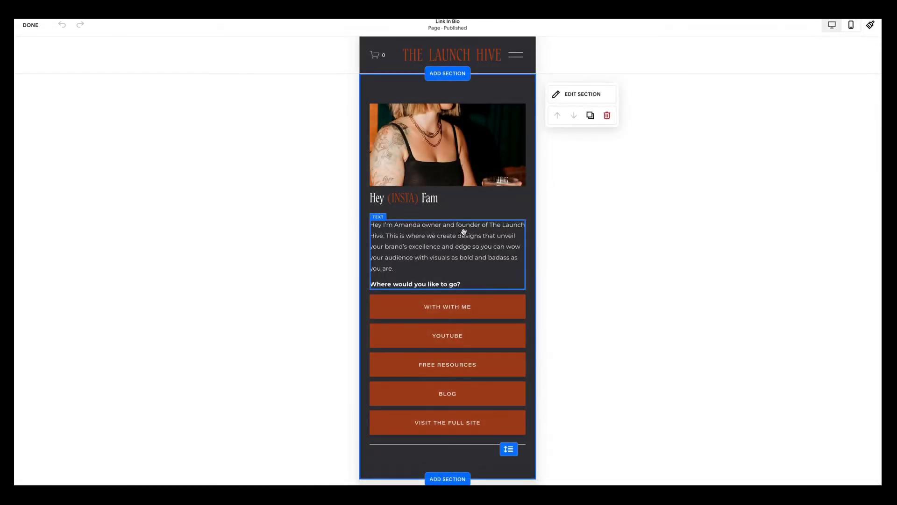
left_click_drag(506, 450, 508, 484)
left_click_drag(476, 444, 475, 295)
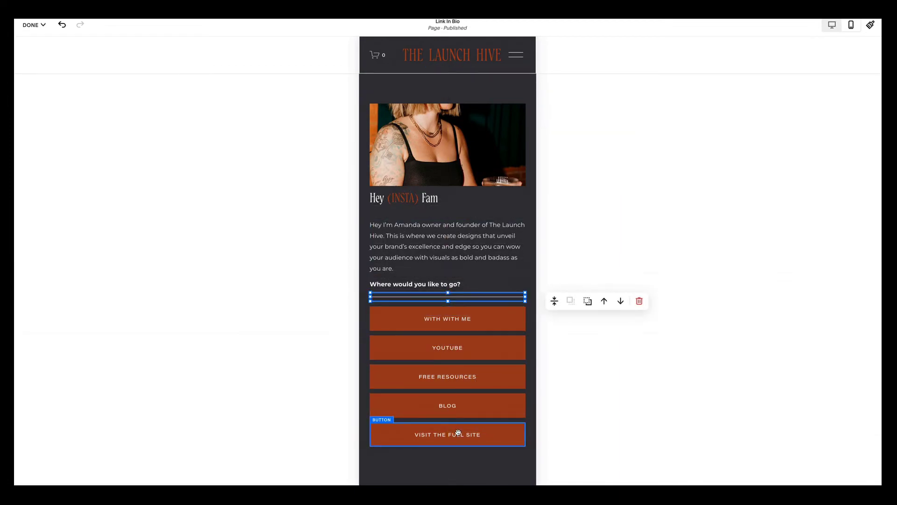
left_click(322, 307)
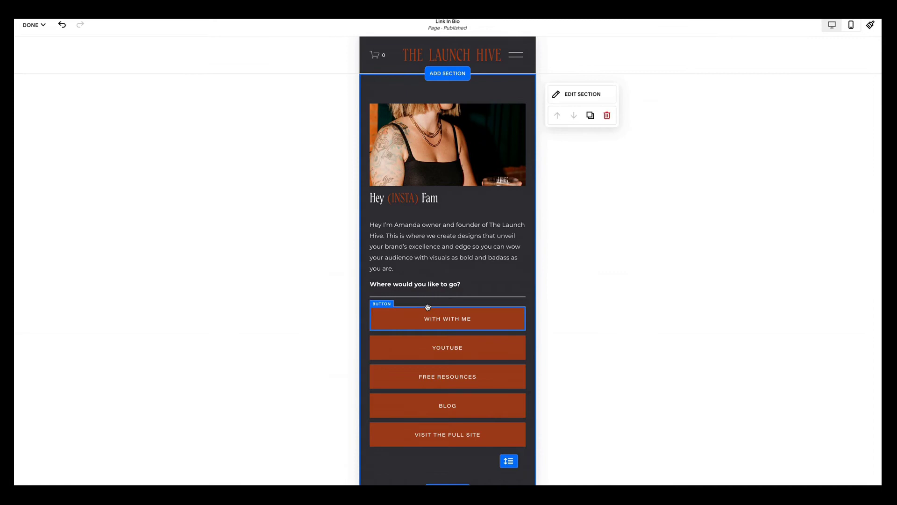
scroll(427, 307, "down", 1)
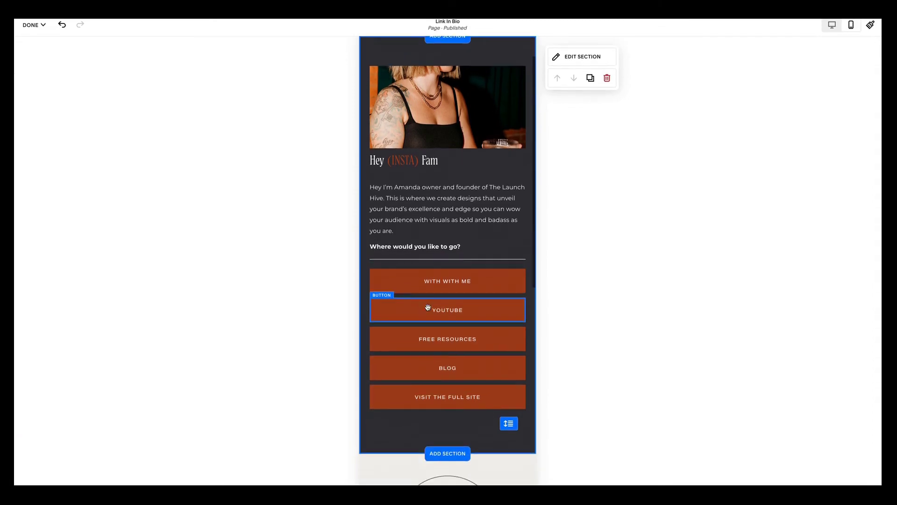
Move the five link buttons, the divider, the greeting and the heading lower in the mobile layout.
left_click(459, 282)
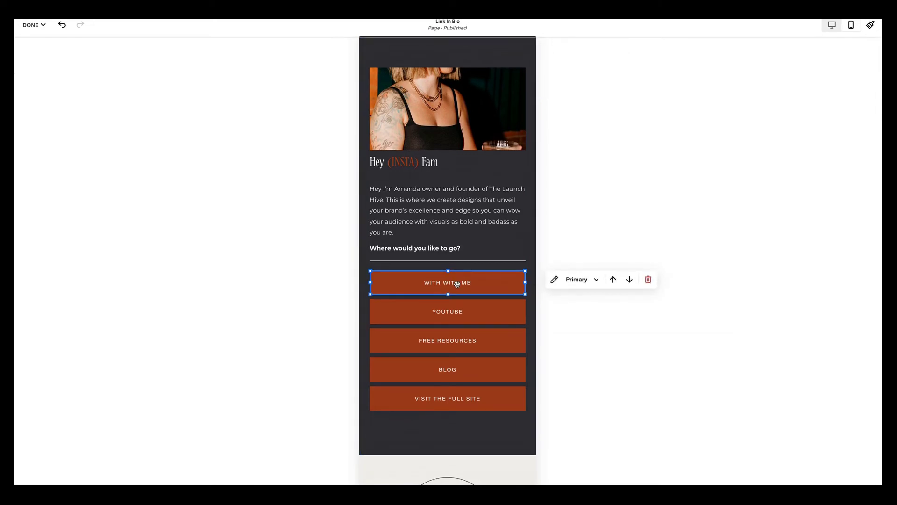
left_click_drag(457, 283, 457, 406)
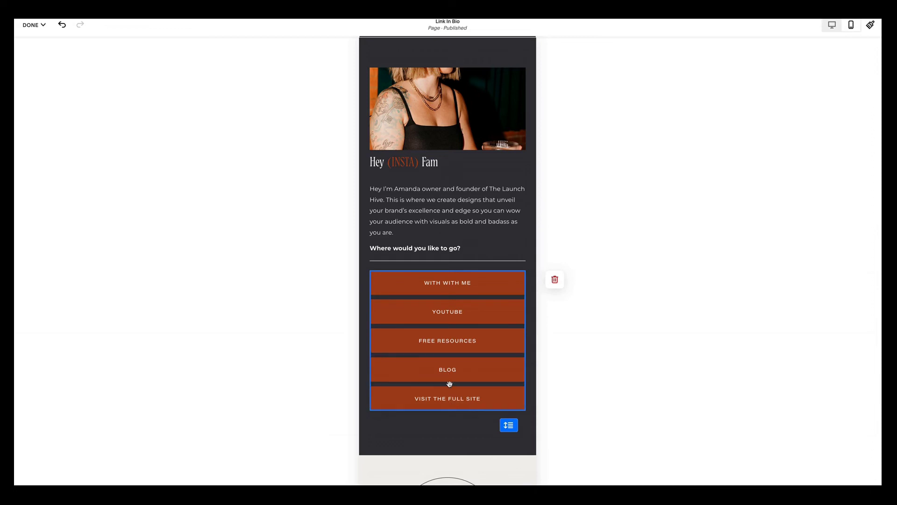
left_click_drag(452, 374, 450, 427)
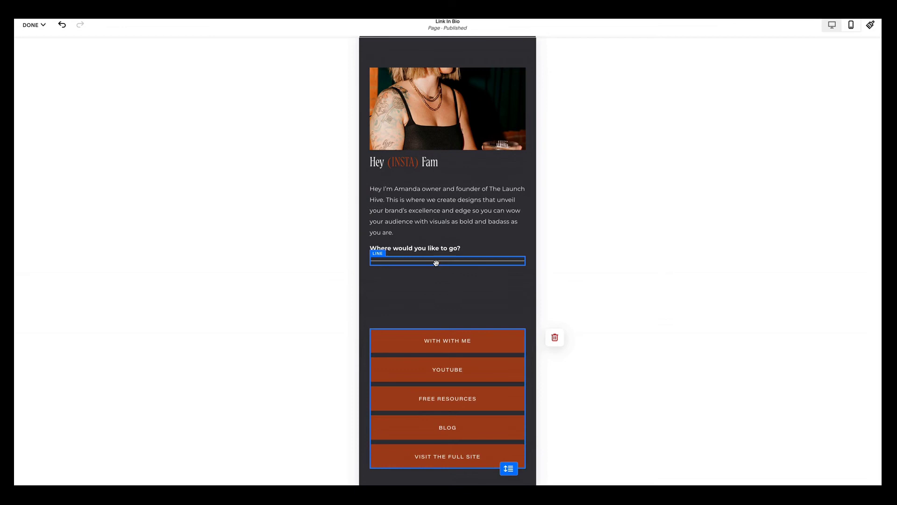
left_click_drag(436, 262, 436, 304)
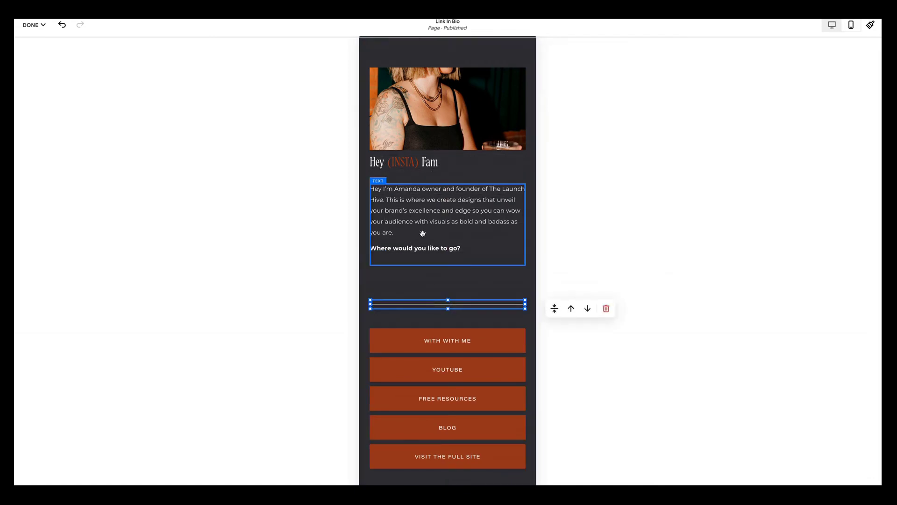
left_click_drag(423, 233, 423, 262)
left_click_drag(416, 160, 416, 196)
left_click(441, 154)
Make the portrait photo taller, stretch the dark section's height, and leave the editor.
left_click(446, 150)
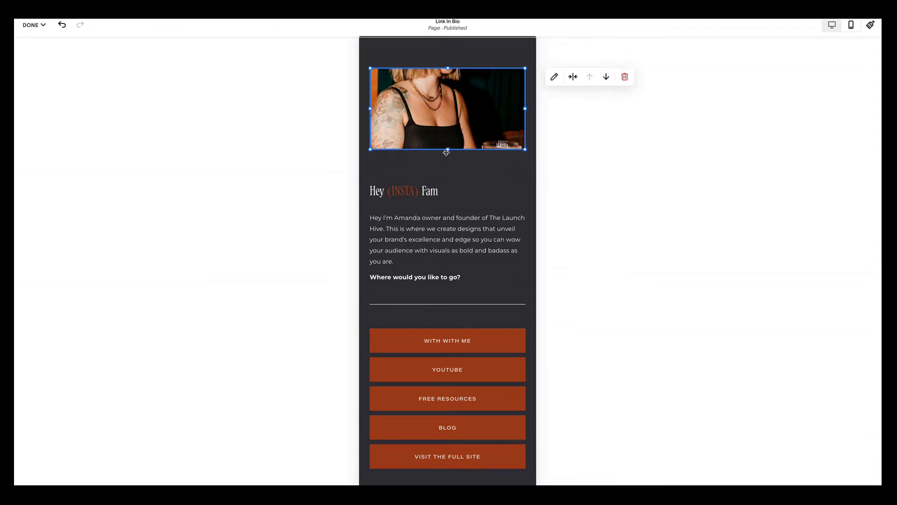
left_click_drag(446, 152, 446, 252)
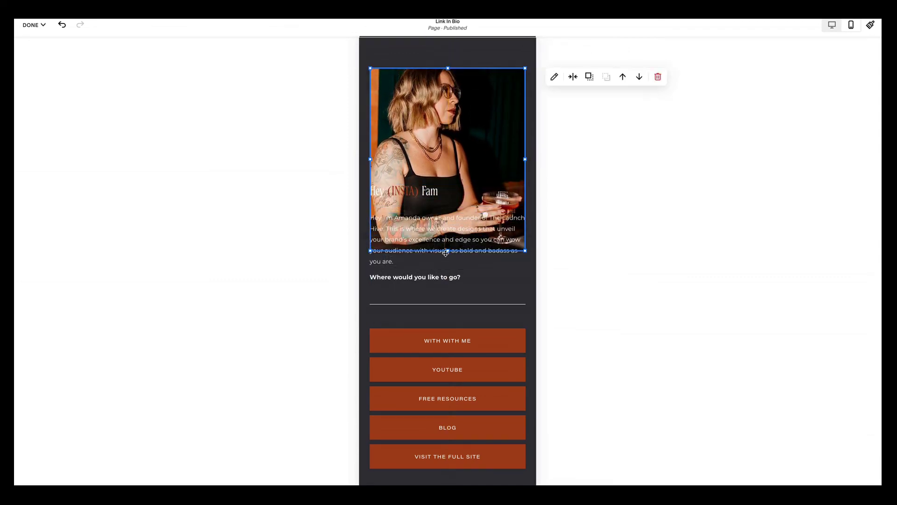
scroll(446, 261, "down", 3)
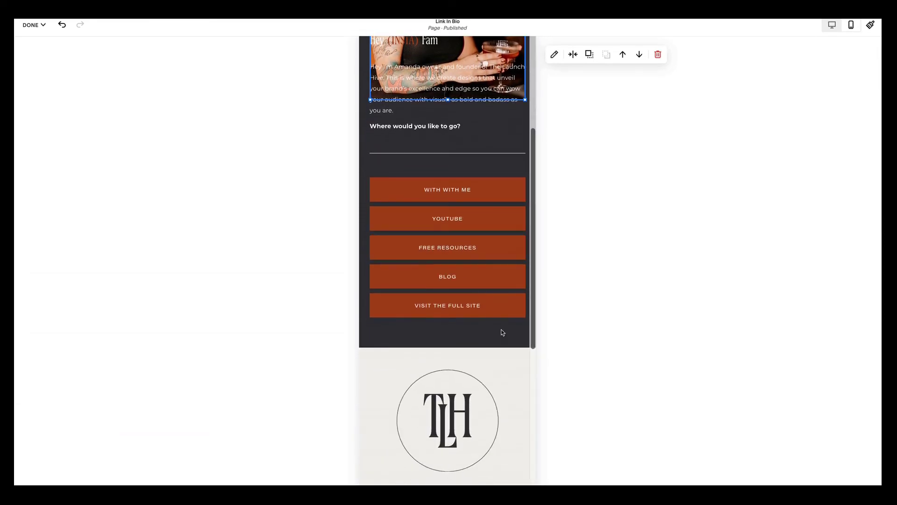
left_click(508, 334)
left_click_drag(510, 335, 508, 376)
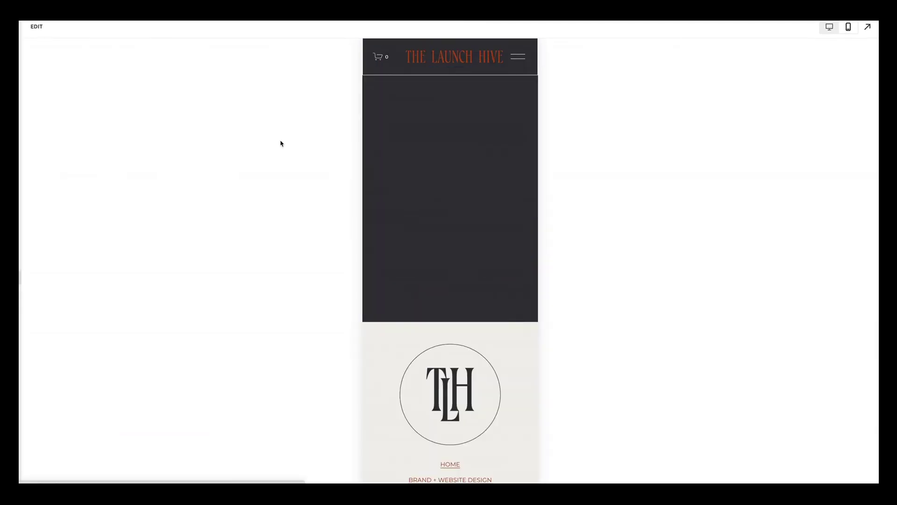
key("Escape")
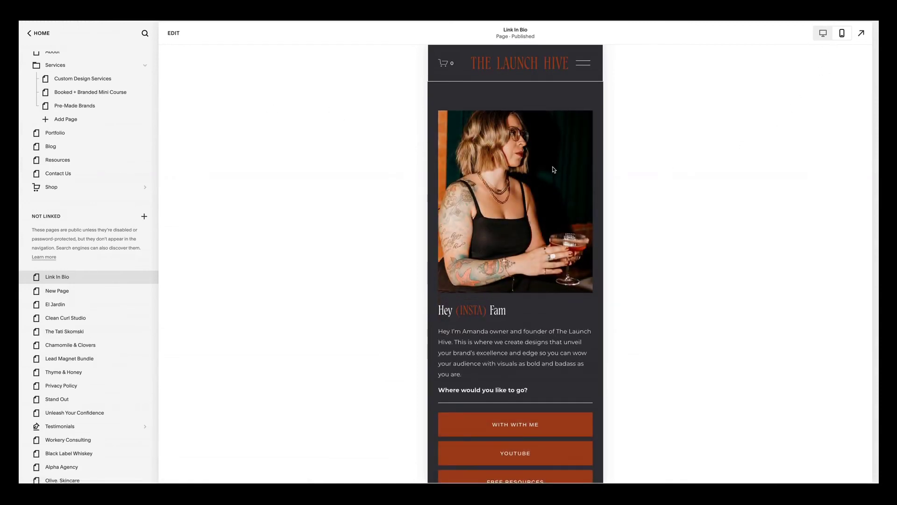
Scroll through the mobile preview, then switch back to the desktop preview of Link In Bio.
scroll(553, 170, "down", 3)
scroll(552, 169, "up", 2)
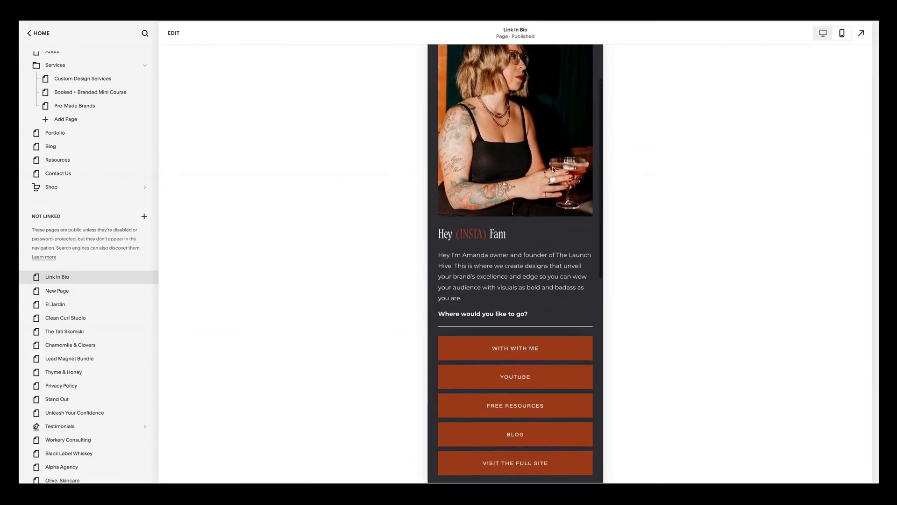
left_click(823, 33)
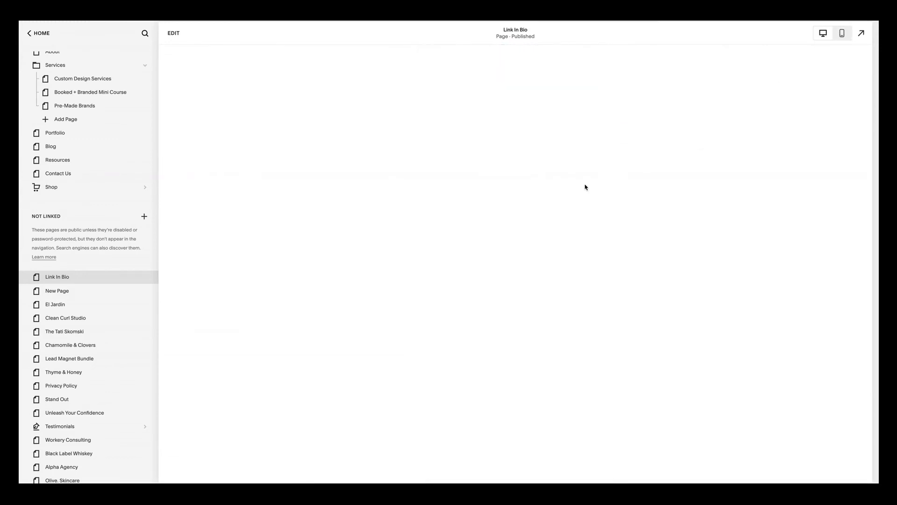
scroll(554, 181, "up", 2)
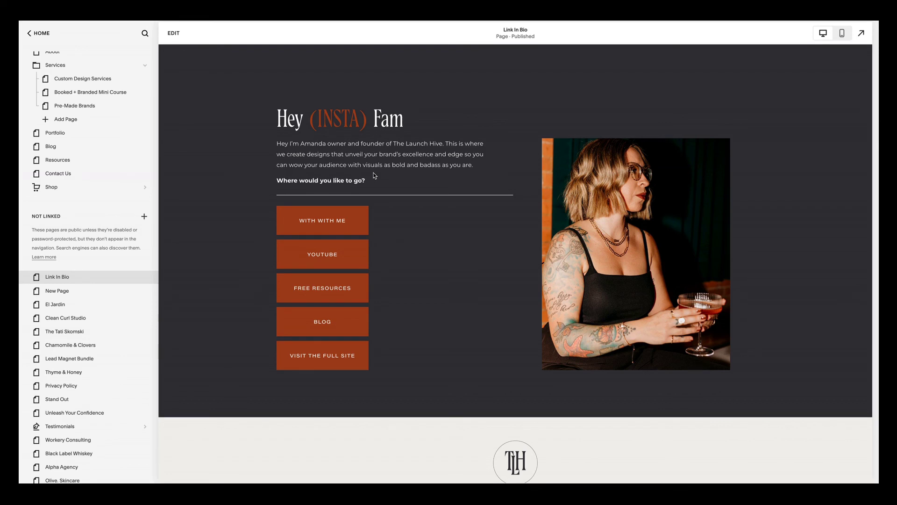
scroll(374, 175, "up", 2)
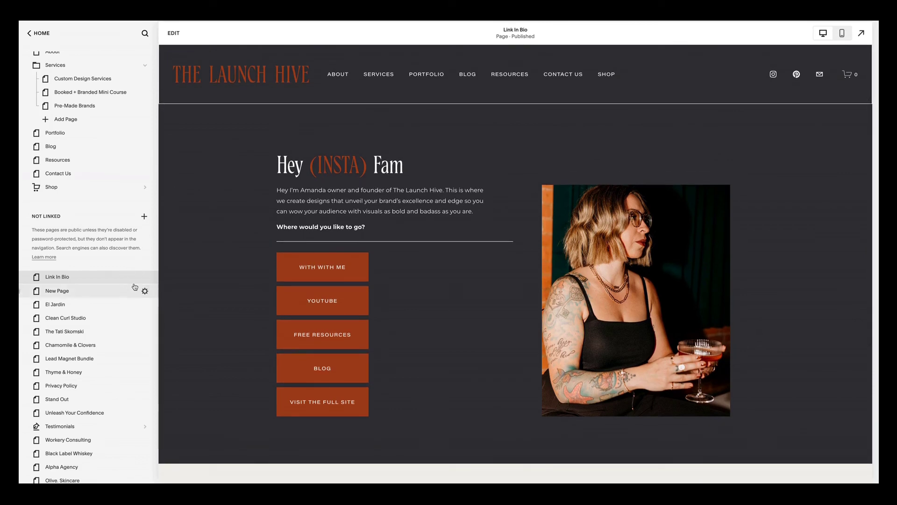
mouse_move(145, 276)
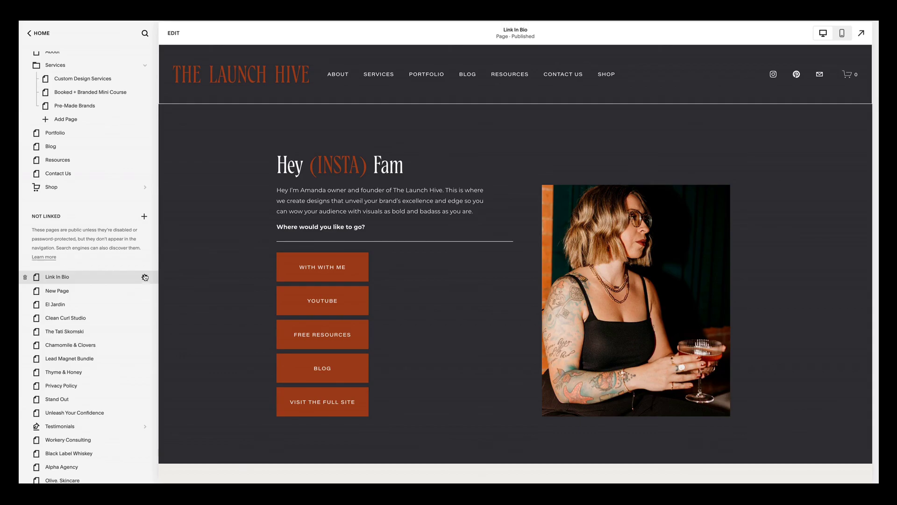